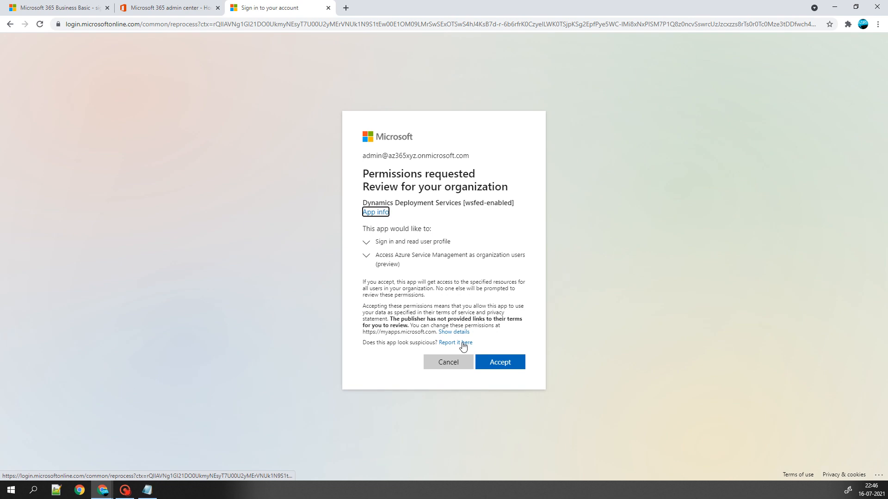
# - Grant organization-wide consent to Dynamics Deployment Services, then bring the Azure portal window forward
pyautogui.click(501, 363)
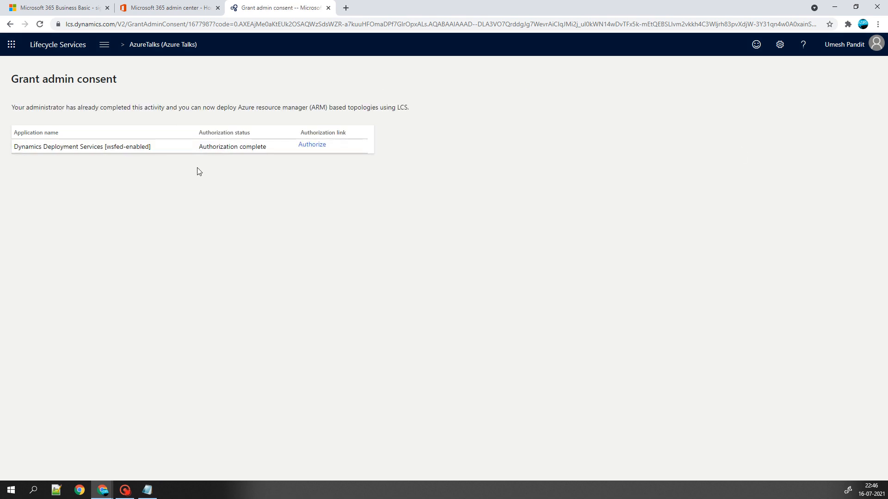
pyautogui.click(867, 43)
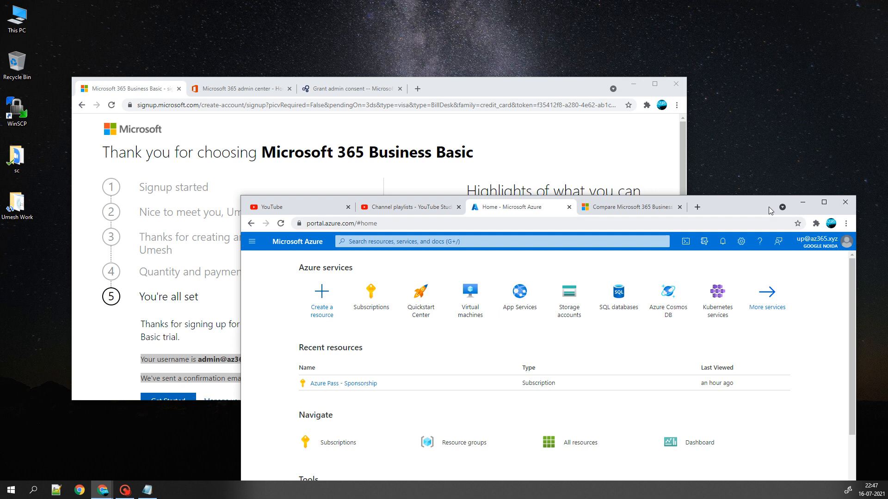
pyautogui.moveTo(769, 206); pyautogui.dragTo(732, 116)
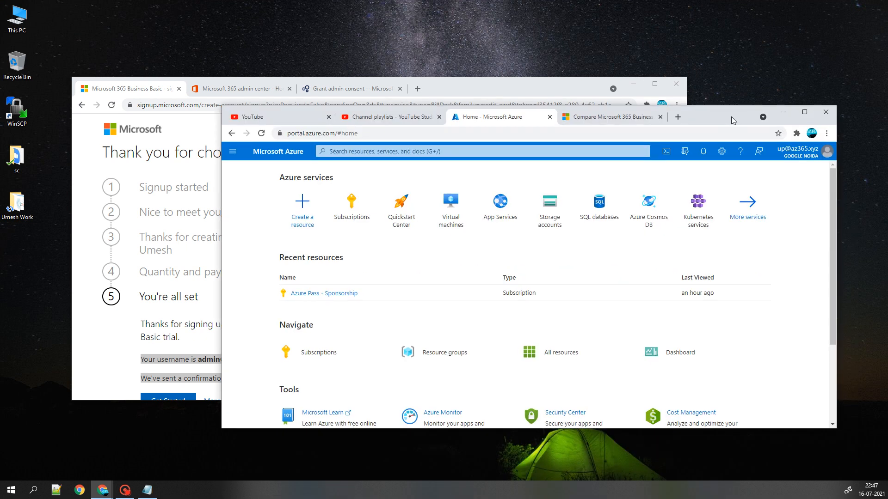
# - Open Azure Active Directory through an 'aad' search and invite the admin account as a guest user
pyautogui.doubleClick(731, 116)
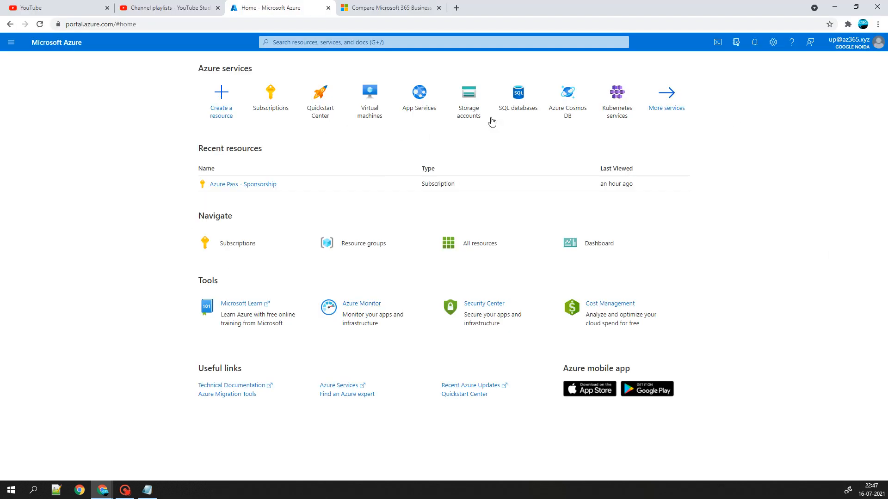
pyautogui.click(291, 42)
pyautogui.write('aad')
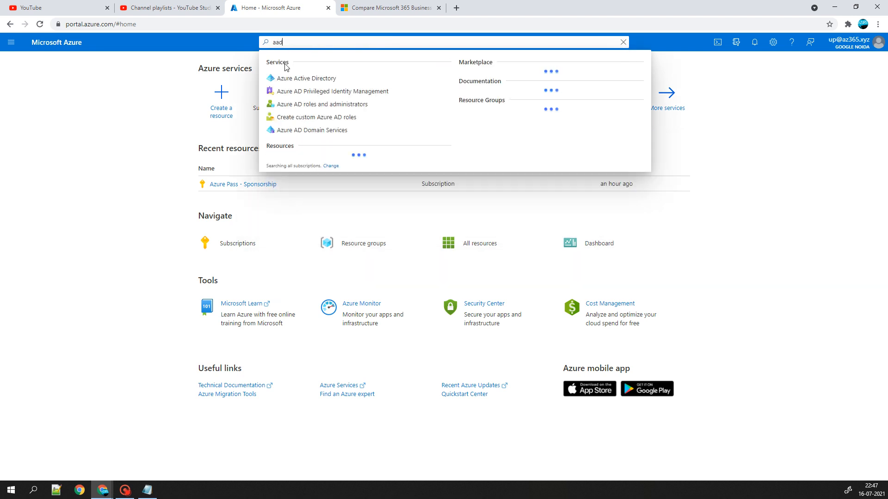
pyautogui.click(289, 79)
pyautogui.doubleClick(528, 13)
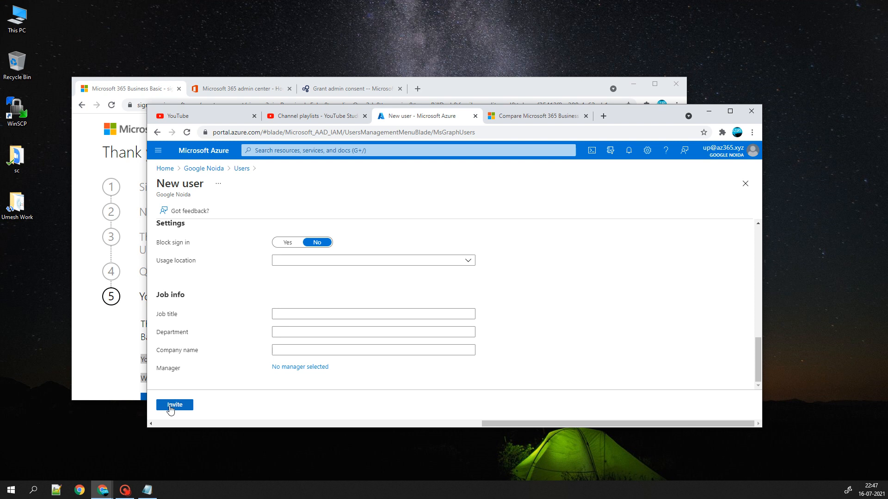
pyautogui.click(169, 407)
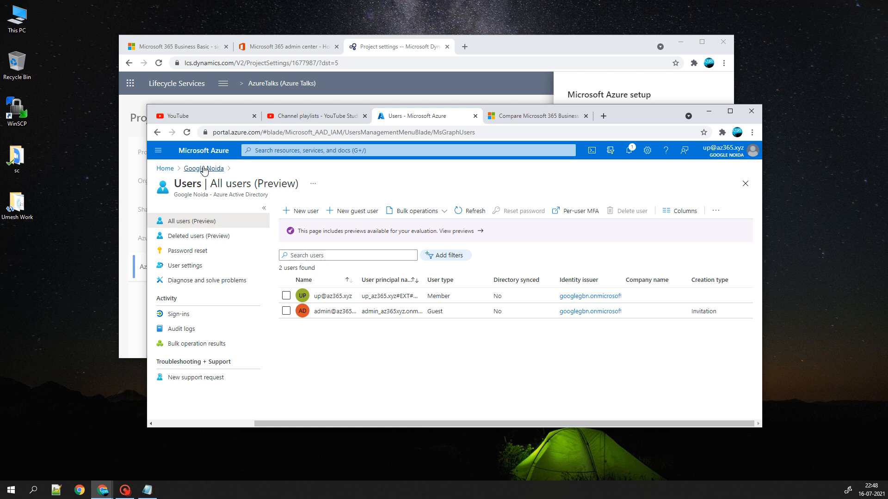
# - Return to Azure home and open the Azure Pass - Sponsorship subscription from Recent resources
pyautogui.click(192, 170)
pyautogui.click(166, 170)
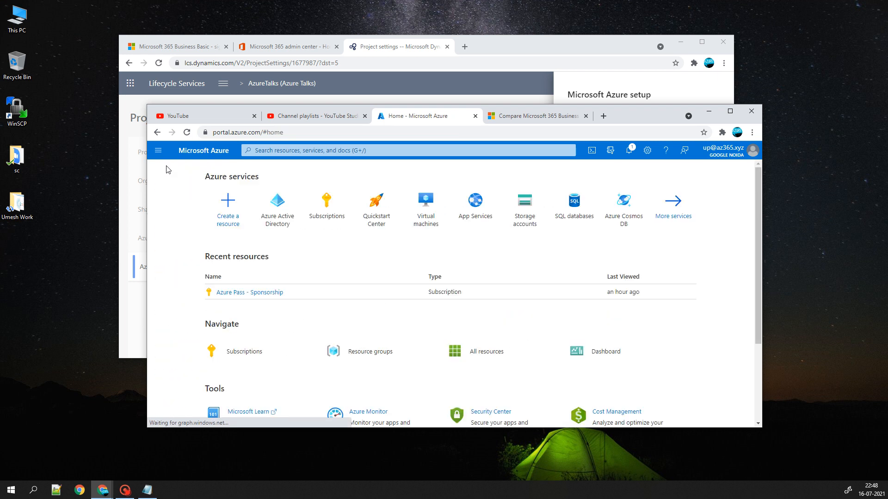
pyautogui.click(255, 298)
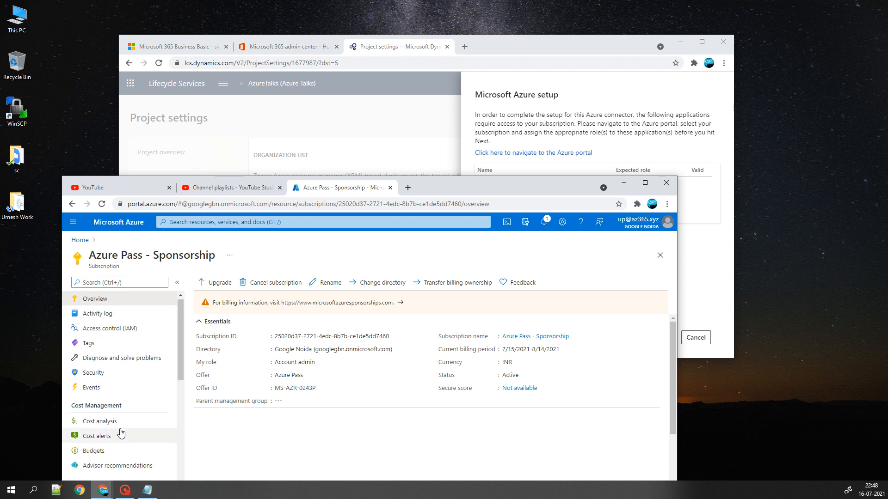
pyautogui.scroll(-2, 122, 433)
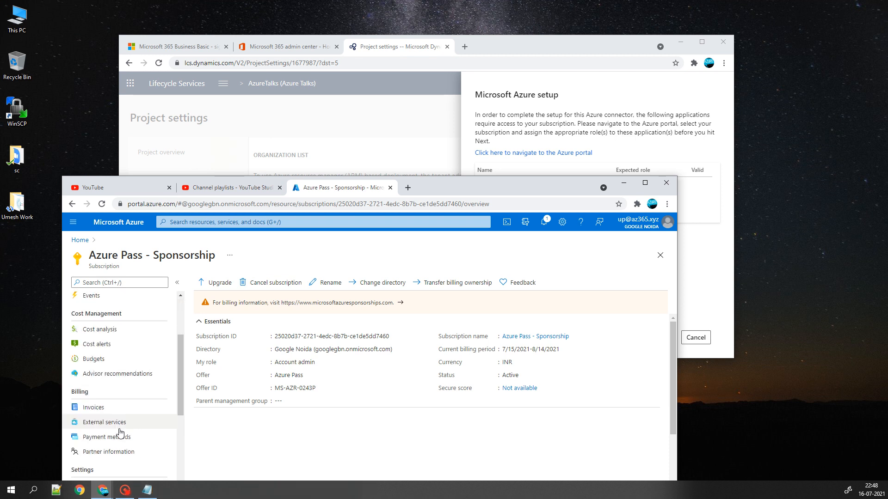
pyautogui.scroll(-3, 122, 434)
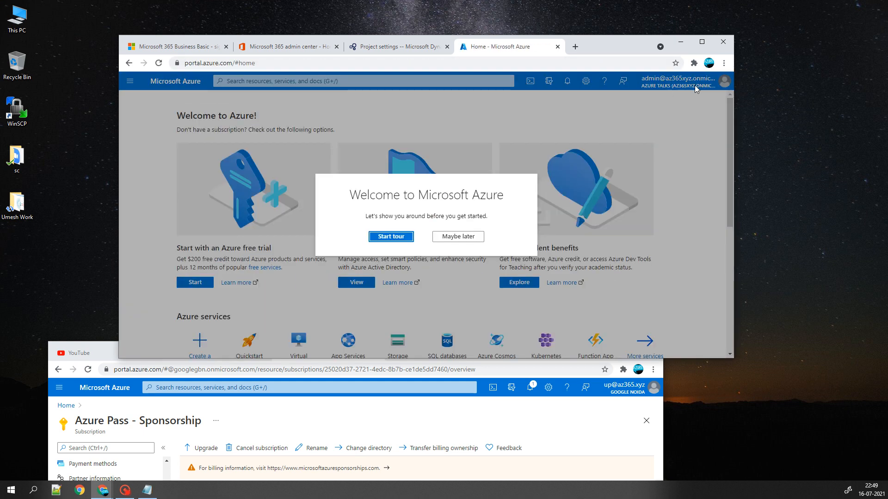
# - Dismiss the welcome tour, view the Subscriptions list, and bring the subscription window forward
pyautogui.click(454, 237)
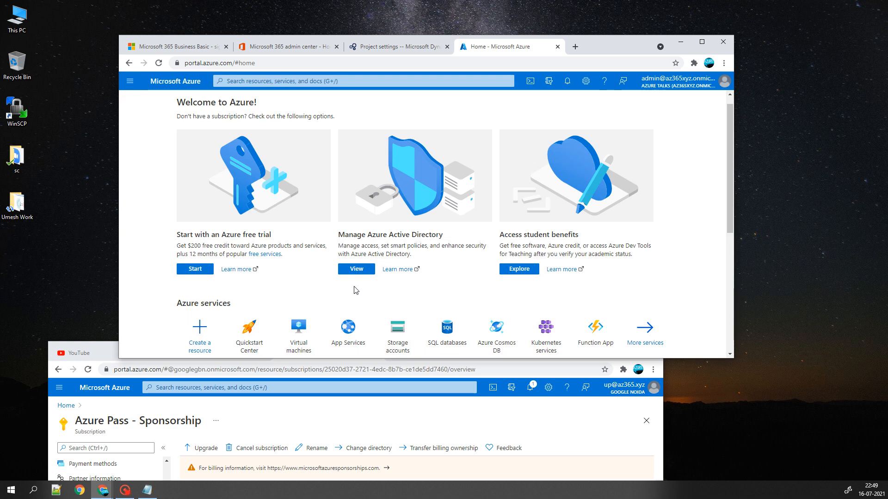
pyautogui.scroll(-4, 299, 259)
pyautogui.click(241, 230)
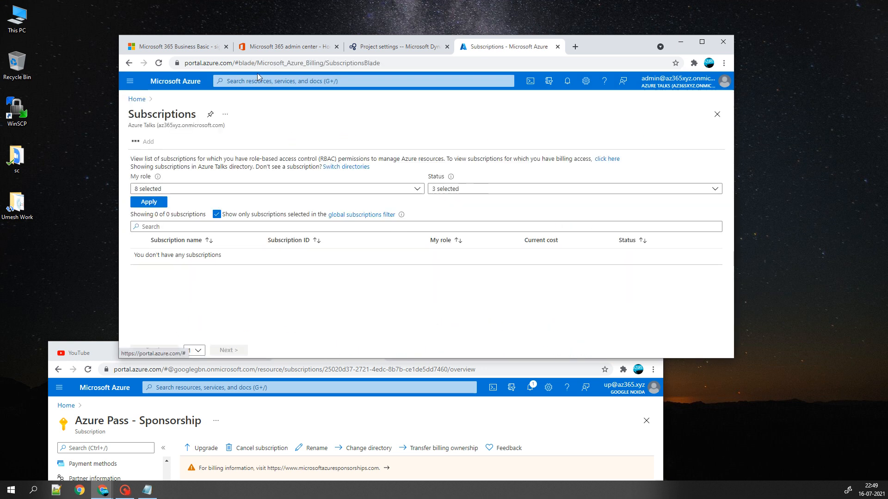
pyautogui.click(129, 63)
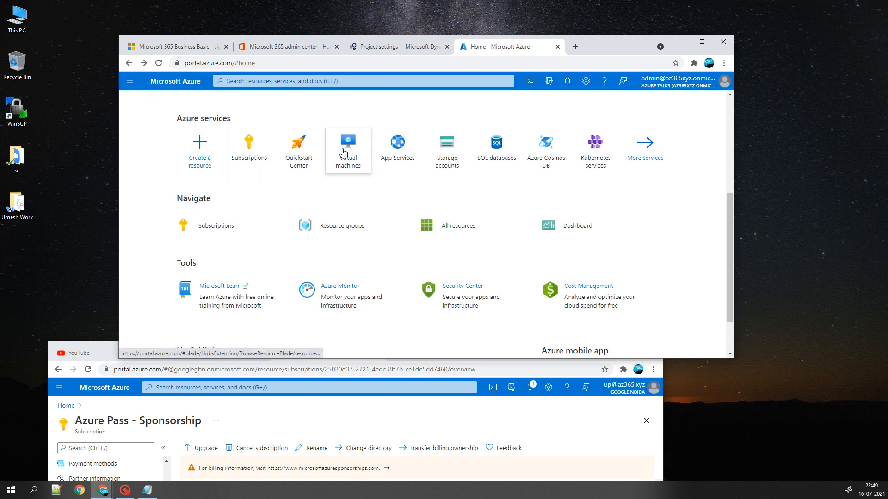
pyautogui.click(331, 406)
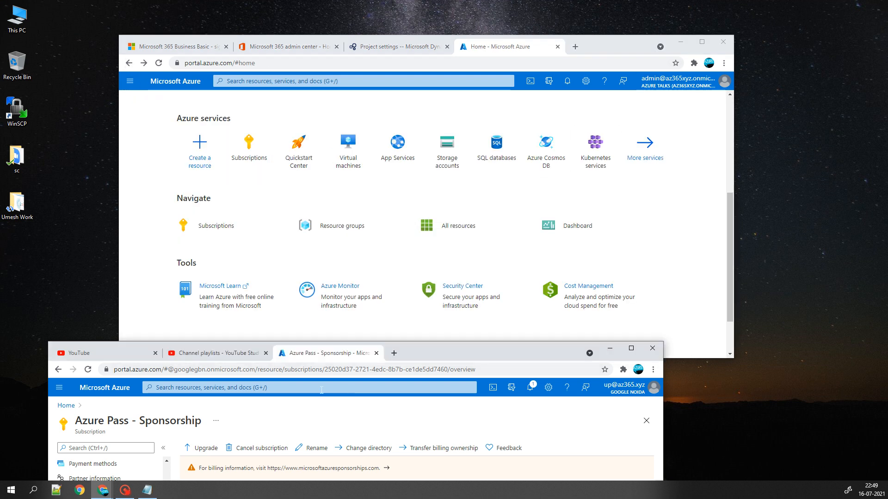
pyautogui.moveTo(444, 357); pyautogui.dragTo(518, 144)
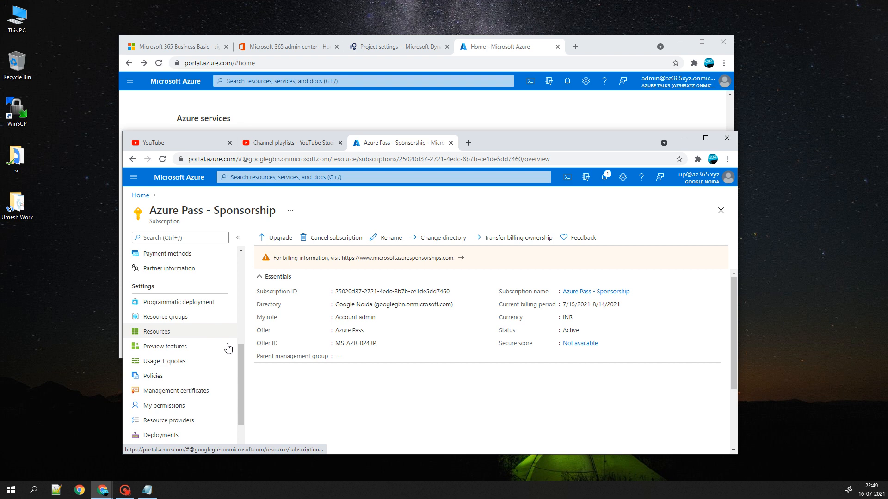
pyautogui.moveTo(242, 350); pyautogui.dragTo(247, 256)
# - Open the subscription's Access control (IAM) Add role assignment, then view the admin guest's assigned roles
pyautogui.click(171, 284)
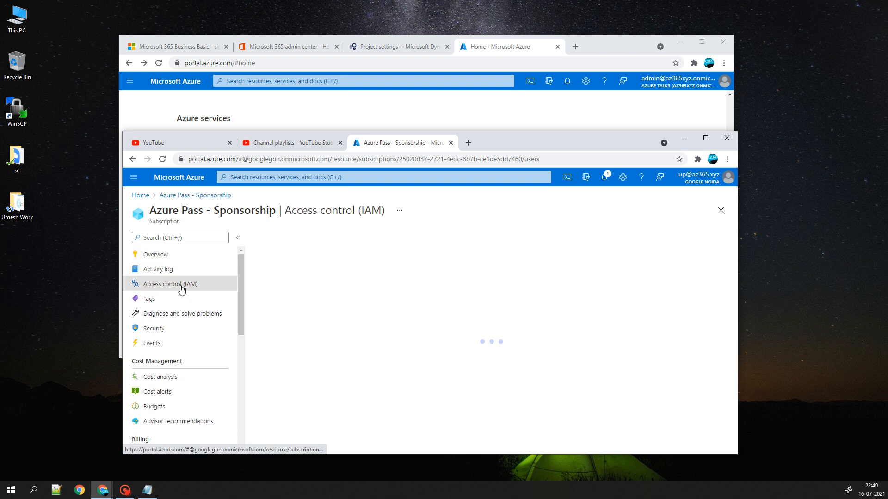
pyautogui.click(272, 240)
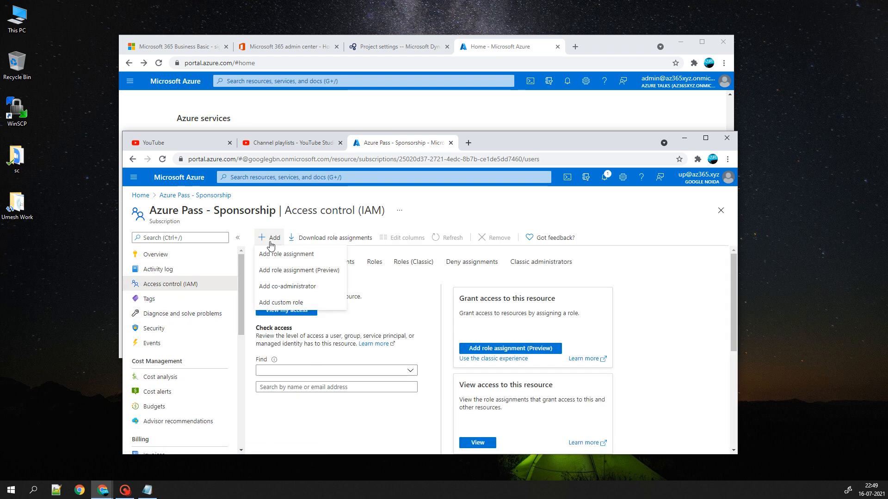
pyautogui.click(273, 255)
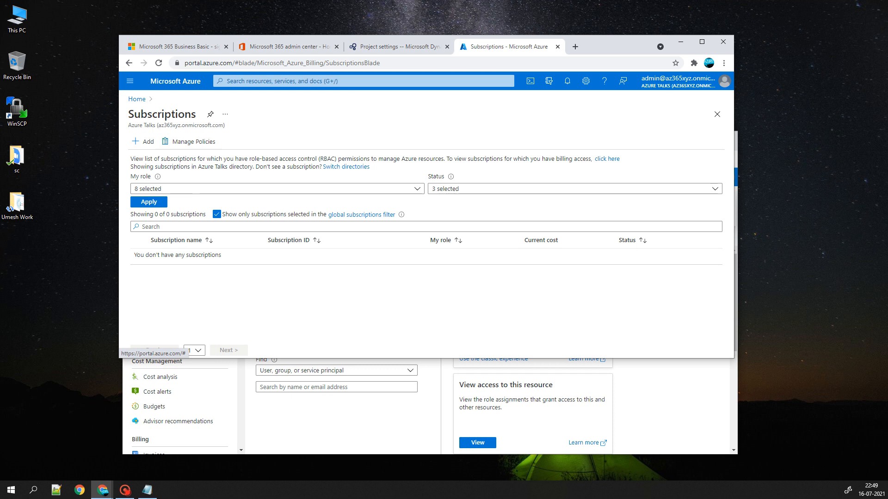
pyautogui.click(136, 99)
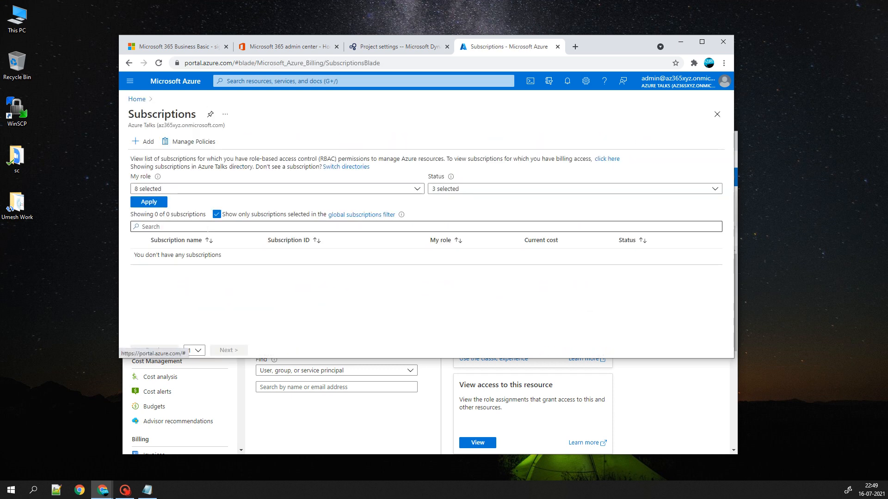
pyautogui.click(137, 99)
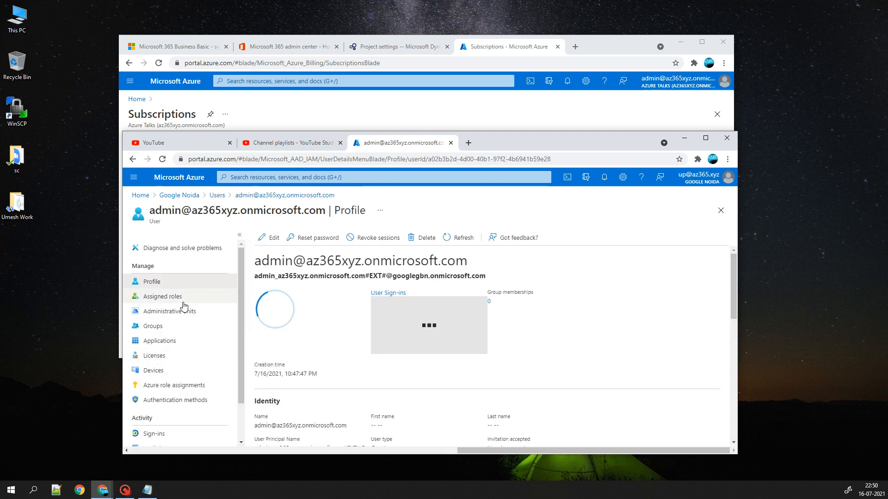
pyautogui.click(173, 300)
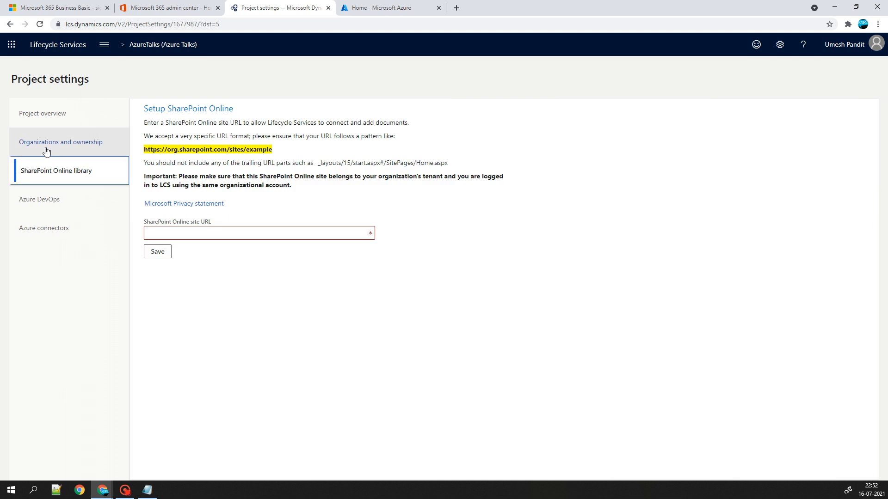
# - Review the AzureTalks Organizations, SharePoint Online library, Azure connectors and Project overview settings pages
pyautogui.click(46, 151)
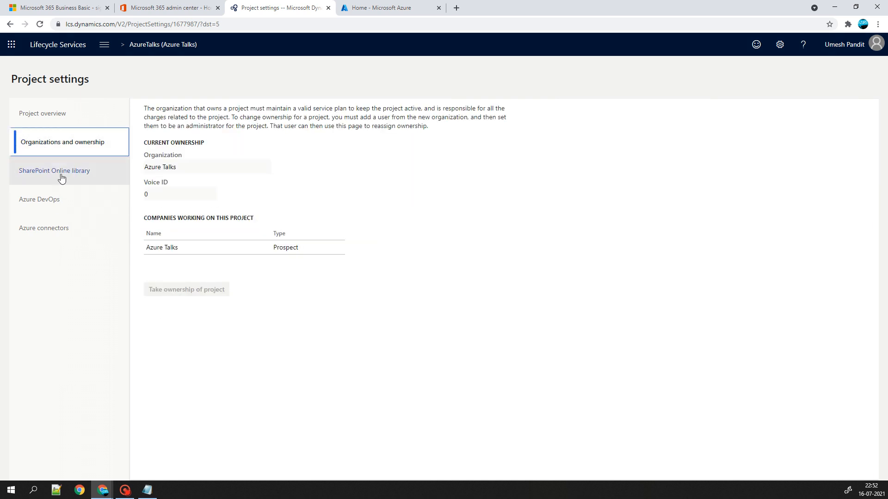
pyautogui.click(58, 171)
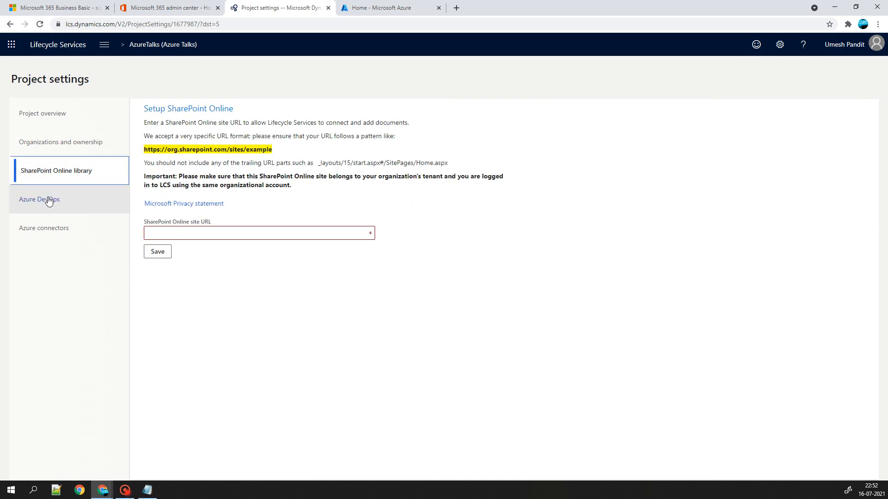
pyautogui.click(44, 228)
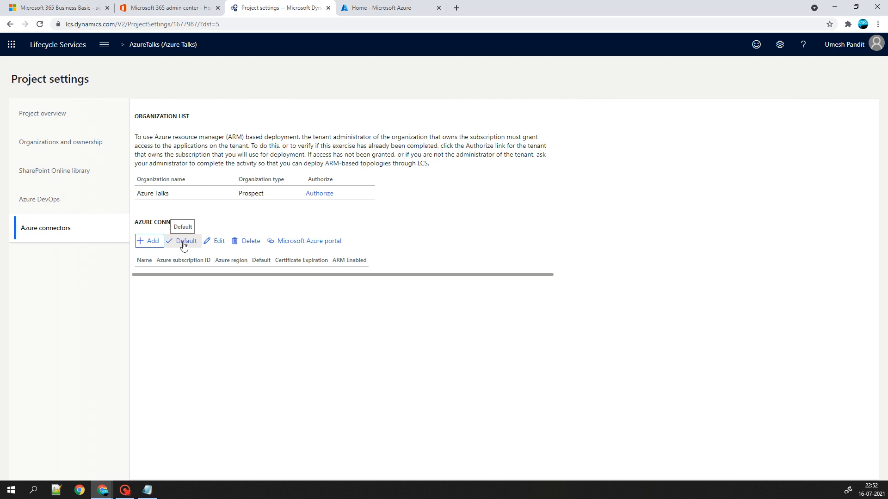
pyautogui.moveTo(314, 146); pyautogui.dragTo(457, 137)
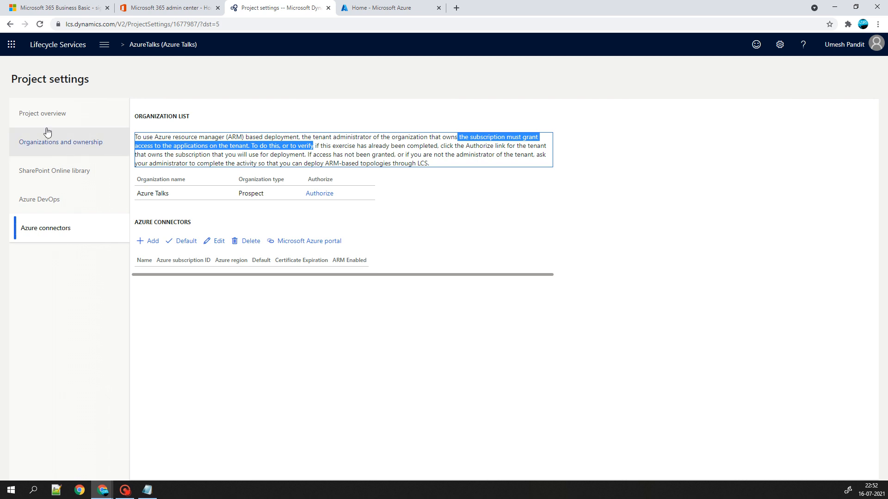
pyautogui.click(41, 114)
pyautogui.click(30, 142)
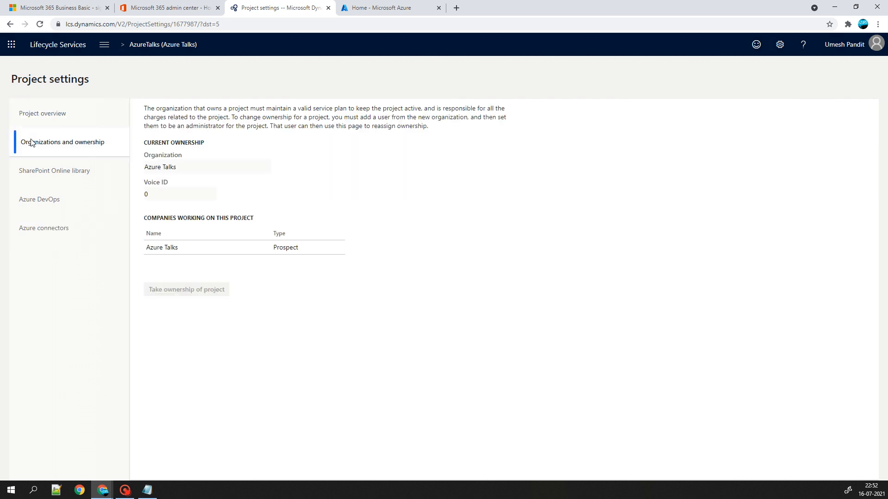
pyautogui.click(39, 121)
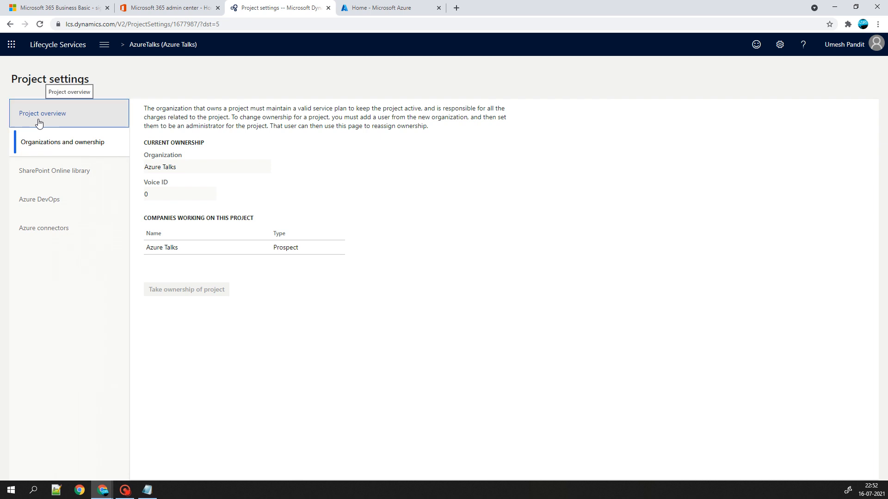
pyautogui.click(48, 170)
pyautogui.click(40, 114)
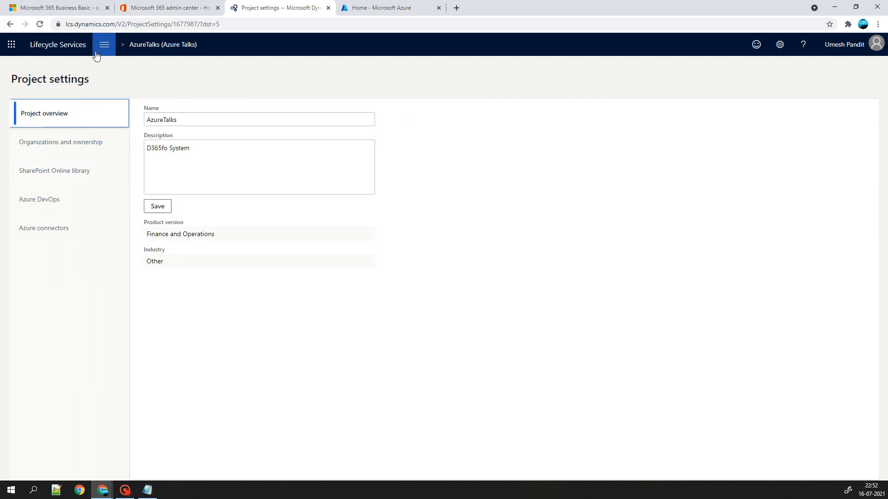
pyautogui.click(103, 44)
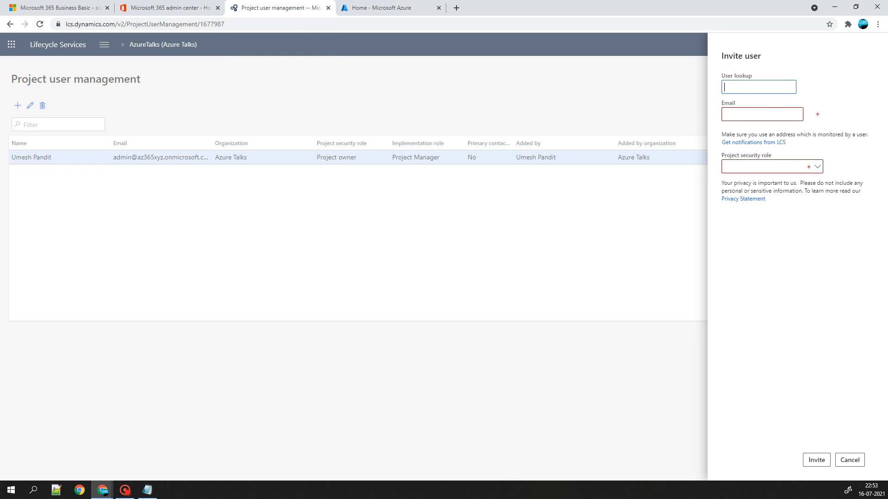
# - Invite the new user by their pasted e-mail address with the Project owner security role
pyautogui.click(736, 117)
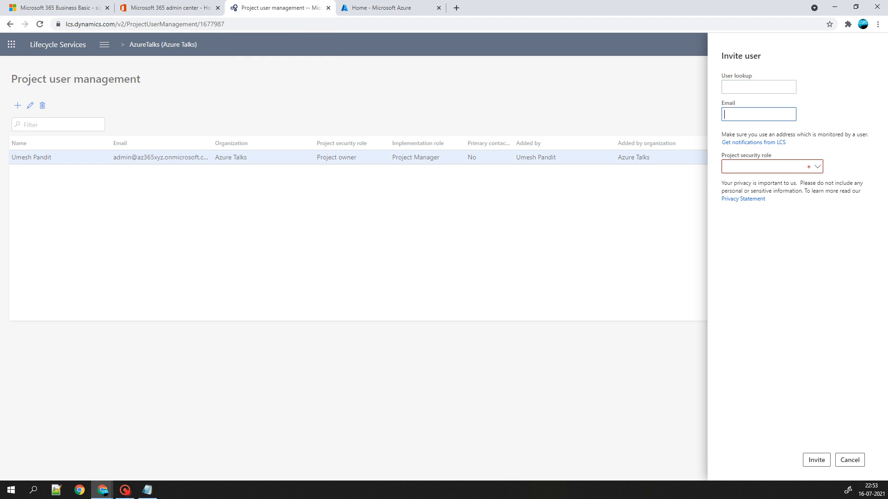
pyautogui.hotkey('alt', 'Tab')
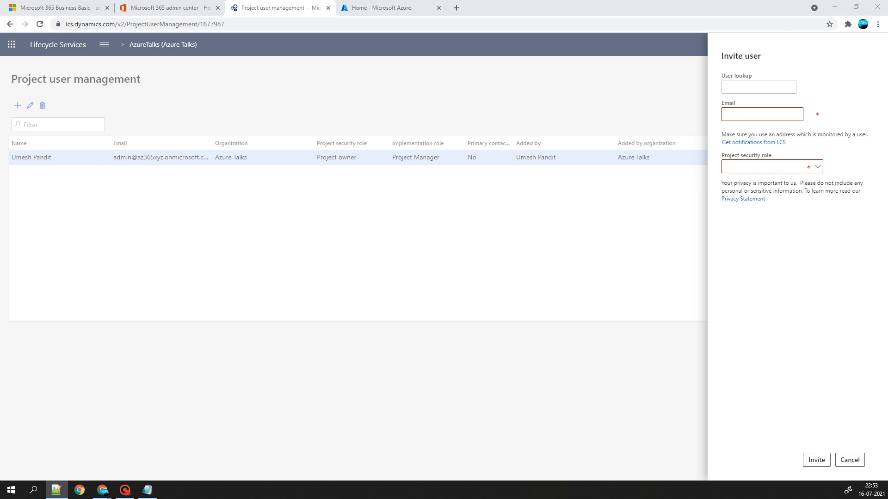
pyautogui.hotkey('alt', 'Tab')
pyautogui.hotkey('ctrl', 'v')
pyautogui.click(817, 167)
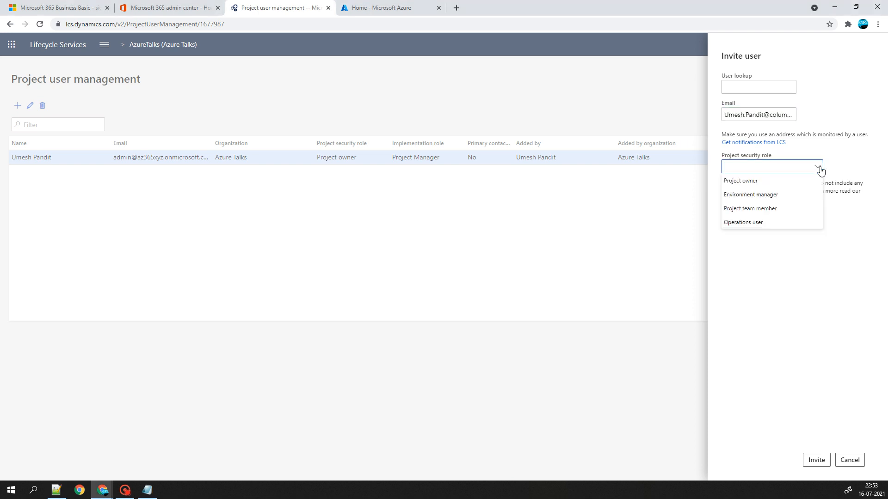
pyautogui.click(763, 181)
pyautogui.click(818, 460)
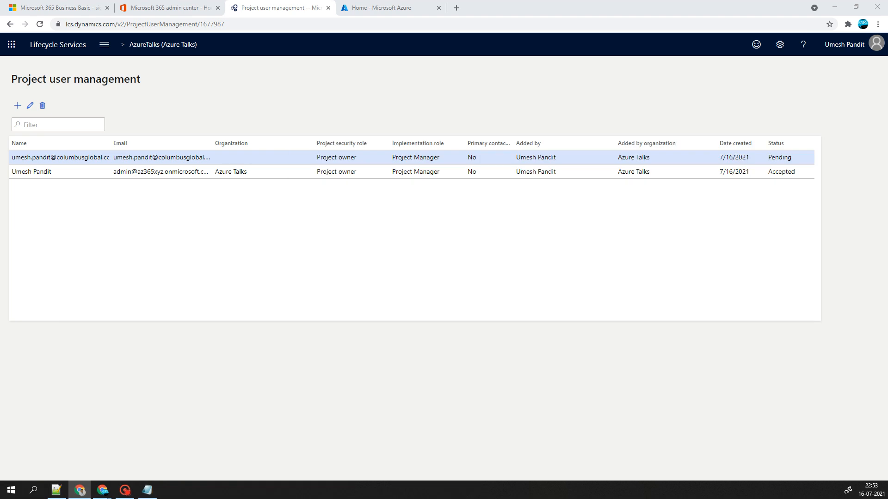
# - Open the pending user's details, then close them without changes
pyautogui.click(30, 106)
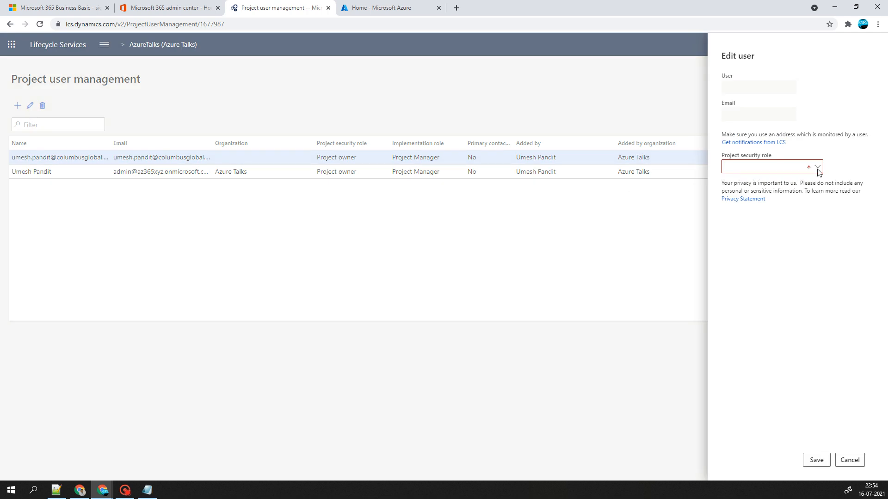
pyautogui.click(852, 459)
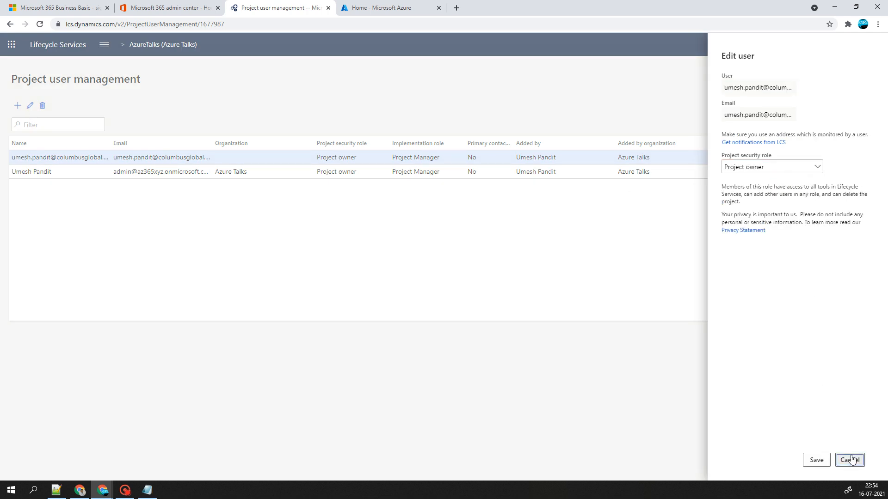
pyautogui.hotkey('alt', 'Tab')
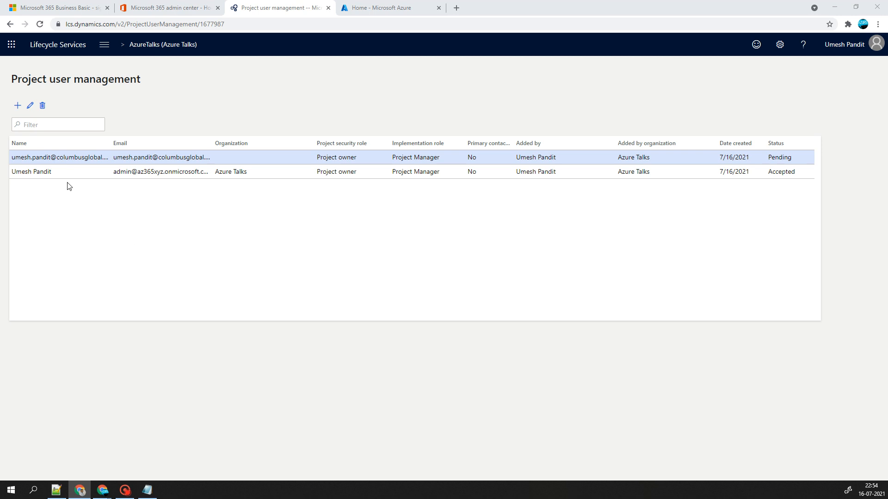
# - Reload user management, then open and close the pending user's details
pyautogui.click(39, 25)
pyautogui.click(29, 105)
pyautogui.click(847, 458)
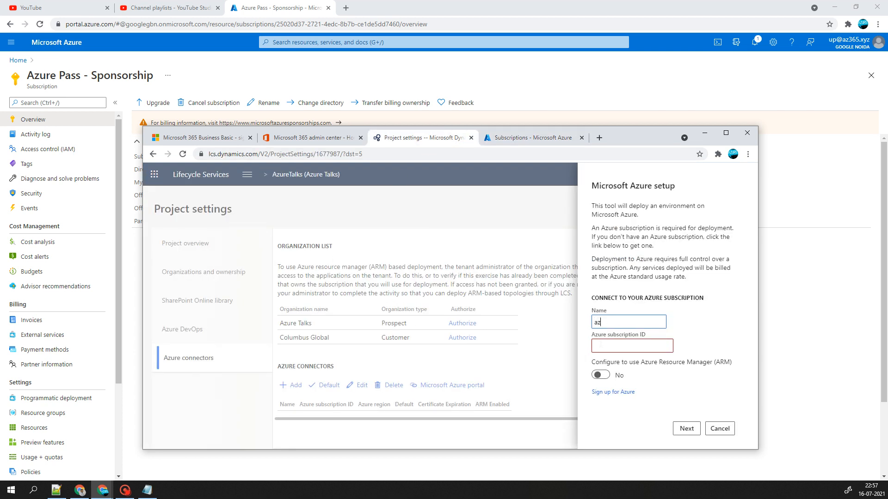
# - Paste the subscription ID, enable Azure Resource Manager deployment, and open the AzureTalks project overview
pyautogui.click(603, 345)
pyautogui.write('25020d37-2721-4edc-8b7b-ce1de5dd7460')
pyautogui.click(600, 375)
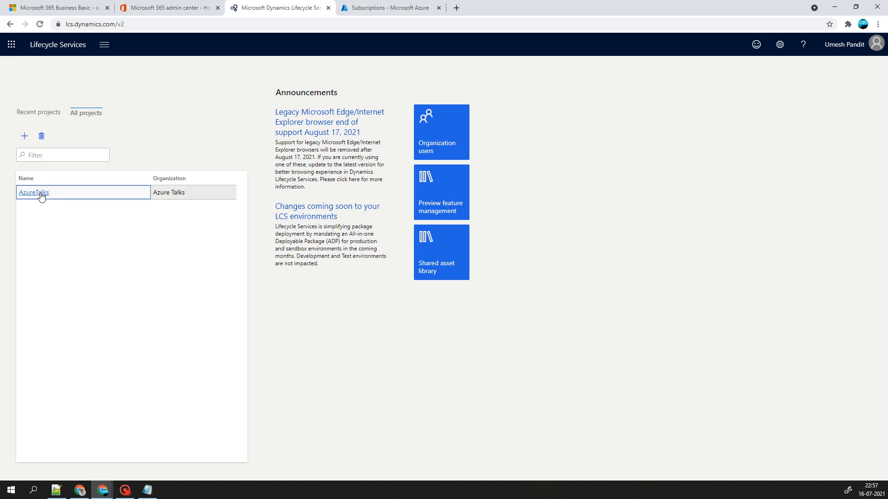
pyautogui.click(40, 193)
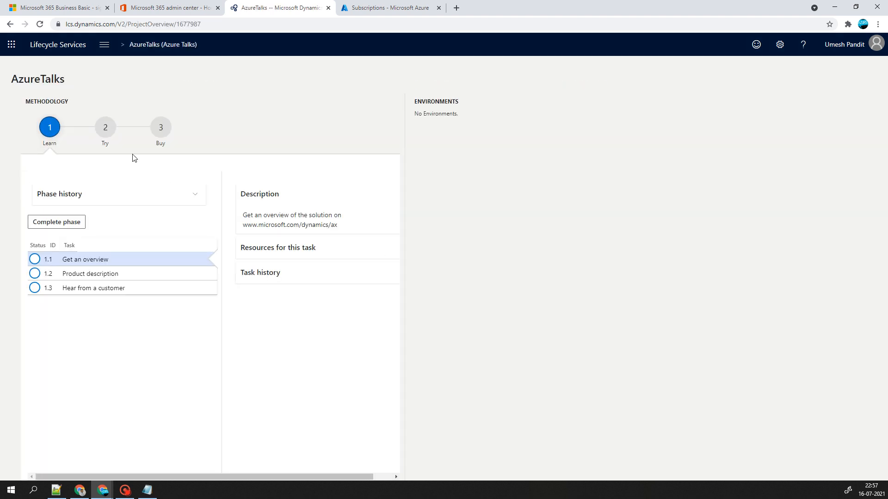
# - Mark the Learn, Try and Buy methodology phases complete, confirming each with Yes
pyautogui.click(56, 224)
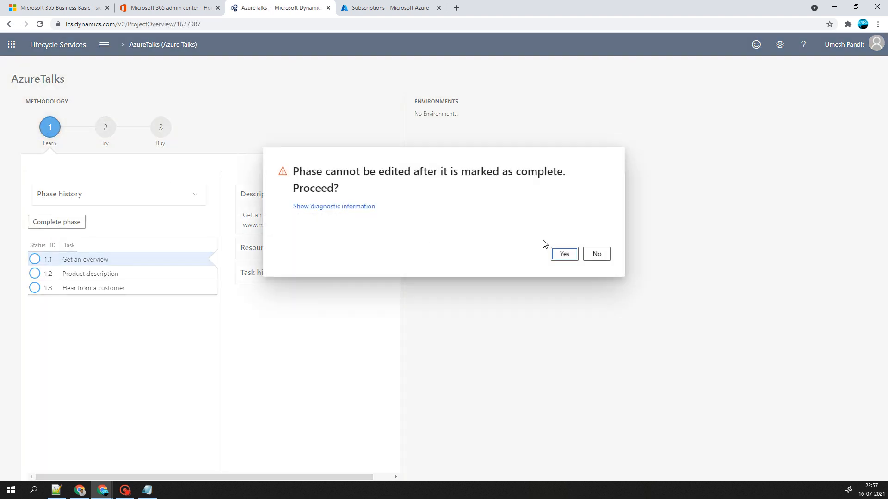
pyautogui.click(564, 254)
pyautogui.click(56, 222)
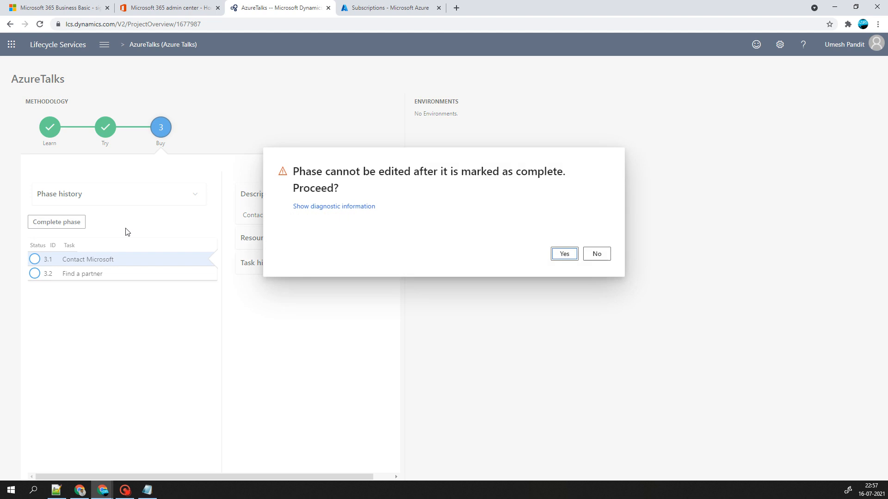
pyautogui.click(561, 256)
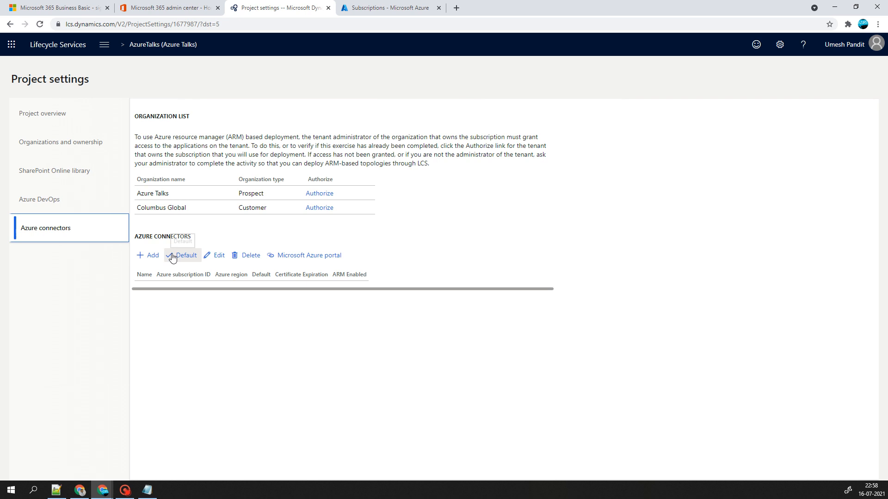
# - Copy the subscription ID from the Azure portal and begin adding an Azure connector
pyautogui.click(329, 256)
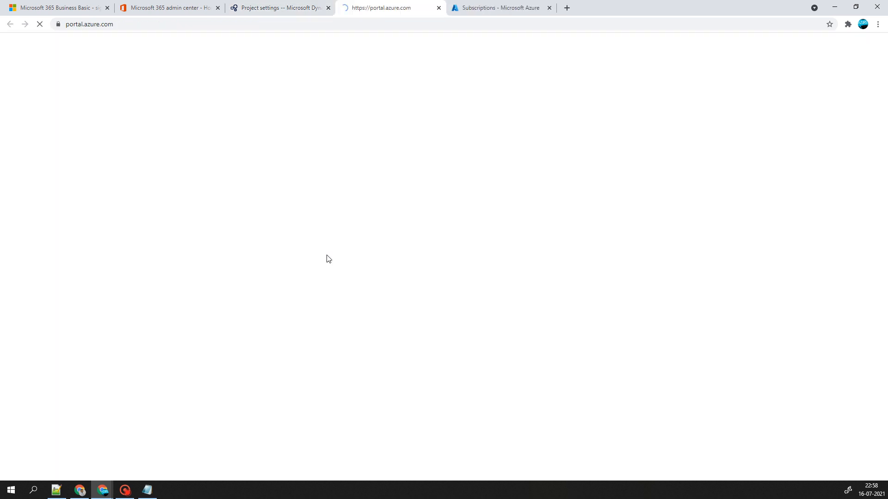
pyautogui.click(536, 7)
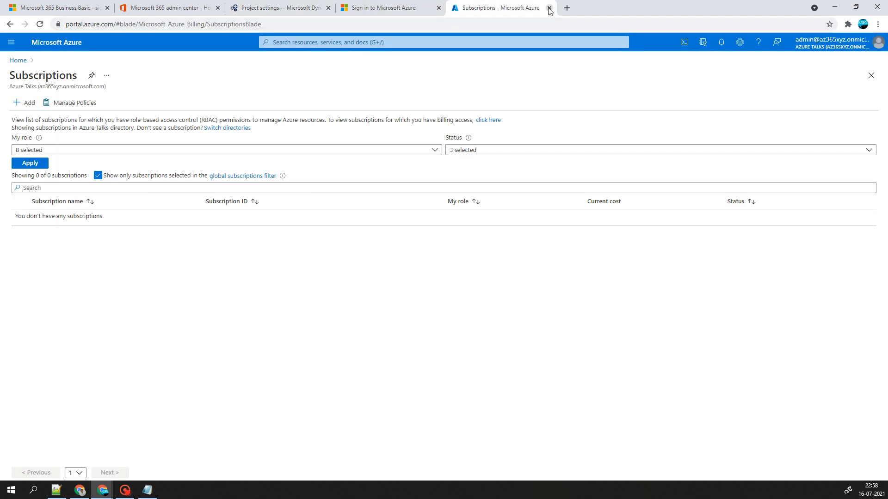
pyautogui.click(549, 8)
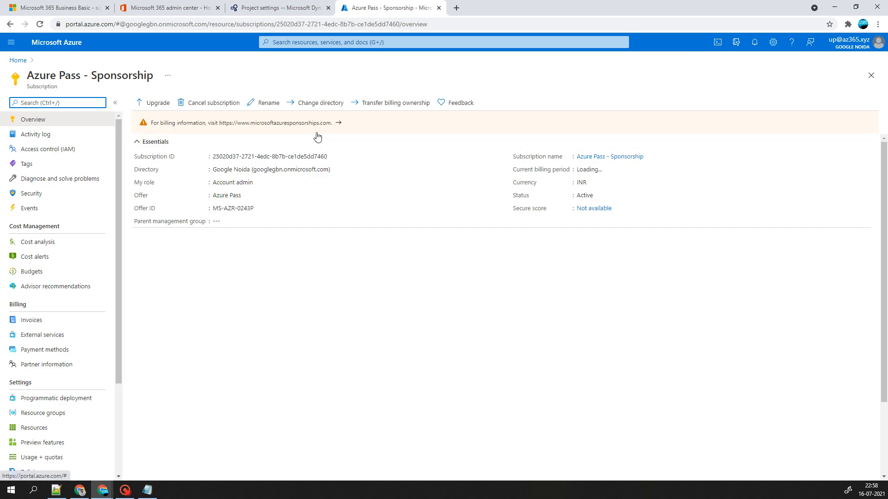
pyautogui.click(316, 133)
pyautogui.click(388, 7)
pyautogui.click(333, 157)
pyautogui.click(281, 7)
# - Draft the connector with the pasted subscription ID and ARM deployment set to Yes
pyautogui.click(735, 213)
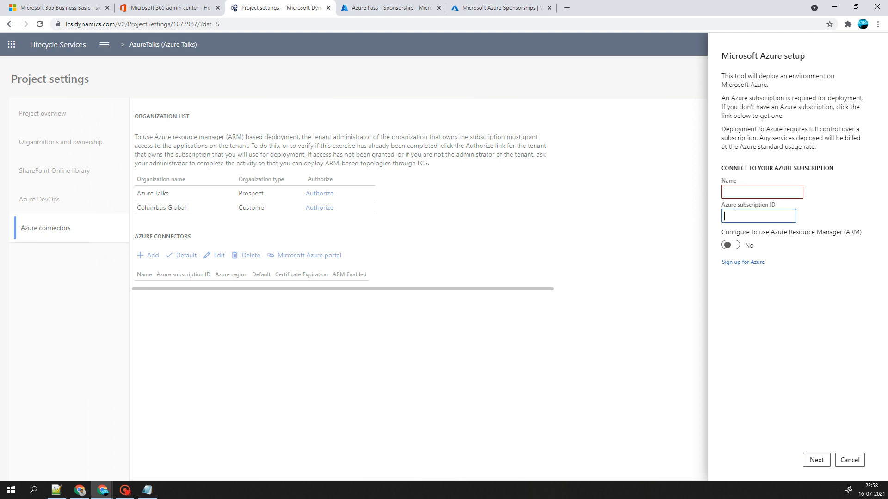
pyautogui.rightClick(735, 212)
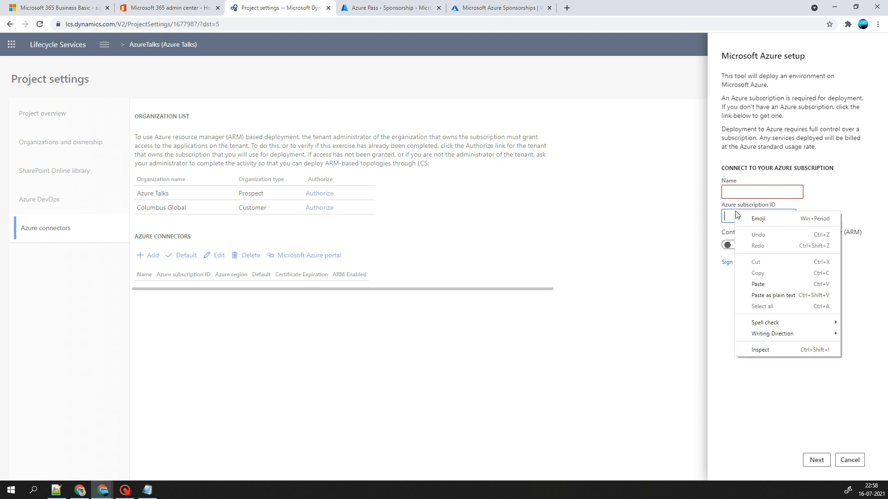
pyautogui.click(773, 295)
pyautogui.click(730, 246)
pyautogui.click(765, 192)
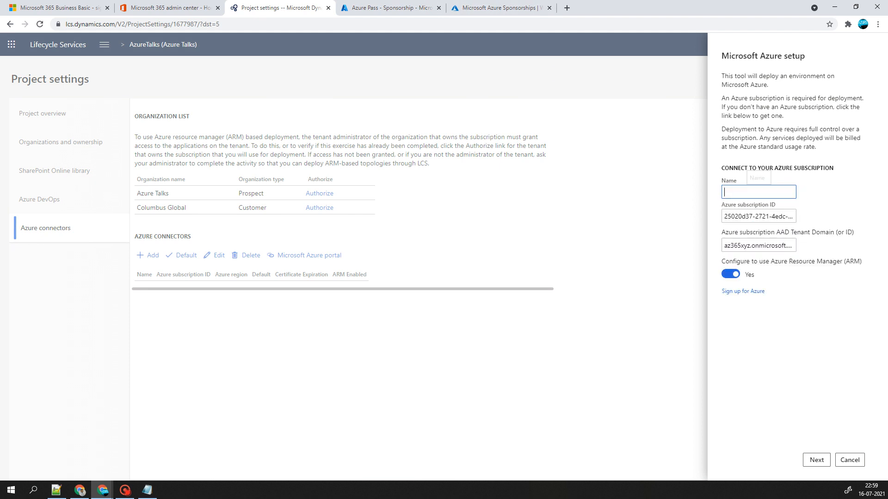
# - Check the Microsoft 365 admin center, then switch back to Lifecycle Services and the Azure Pass subscription page
pyautogui.hotkey('ctrl', 'shift', 'Tab')
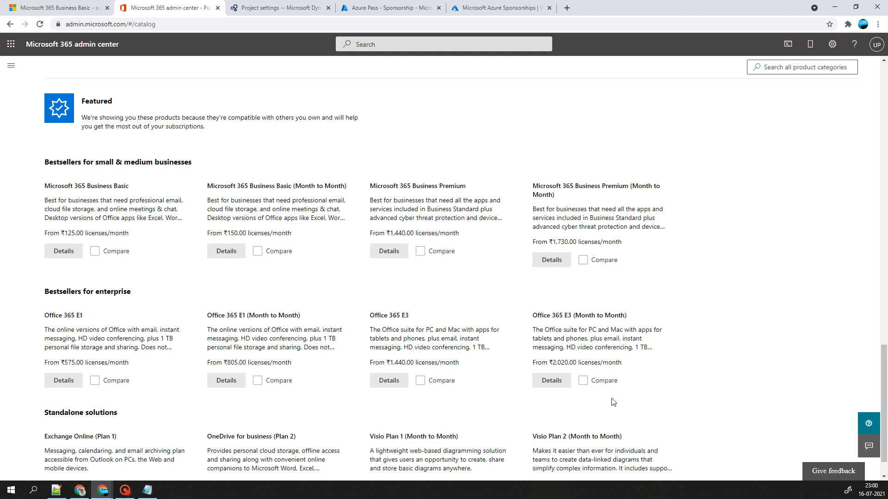
pyautogui.scroll(-1, 613, 403)
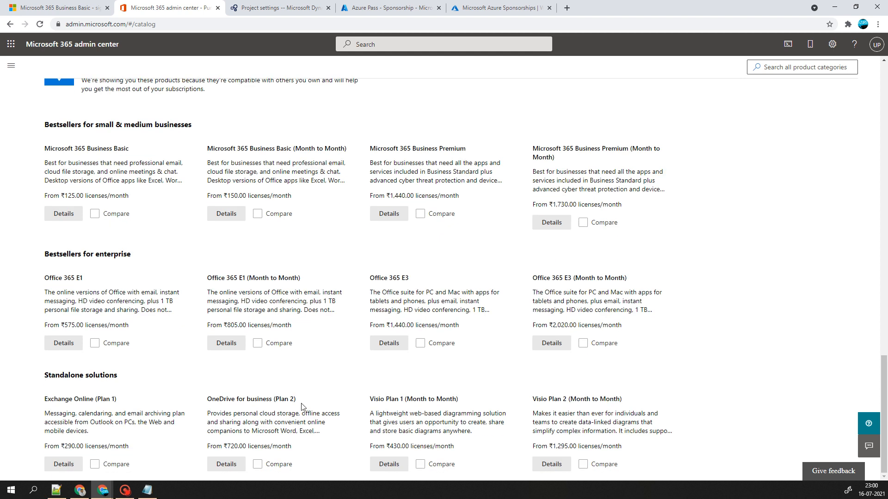
pyautogui.scroll(4, 747, 118)
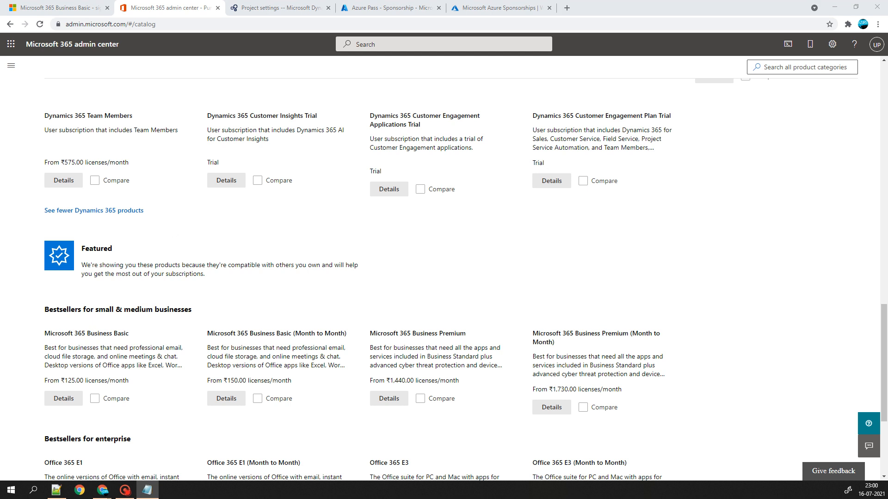
pyautogui.click(280, 8)
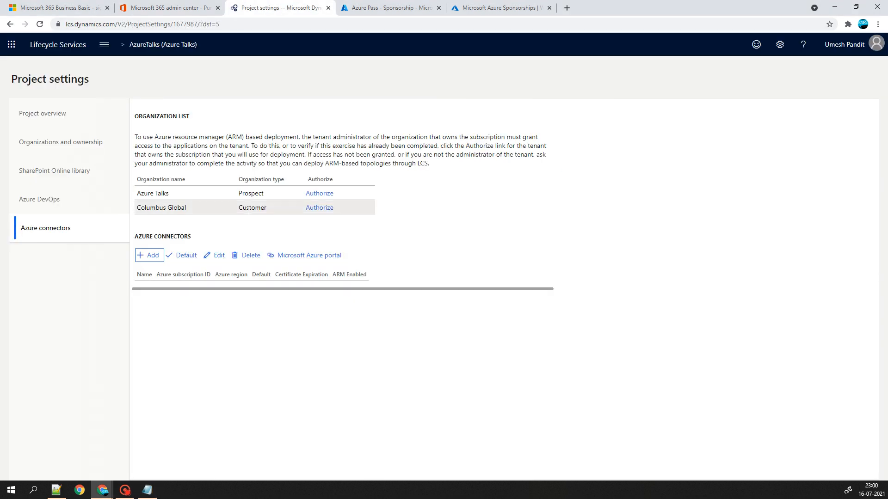
pyautogui.click(373, 8)
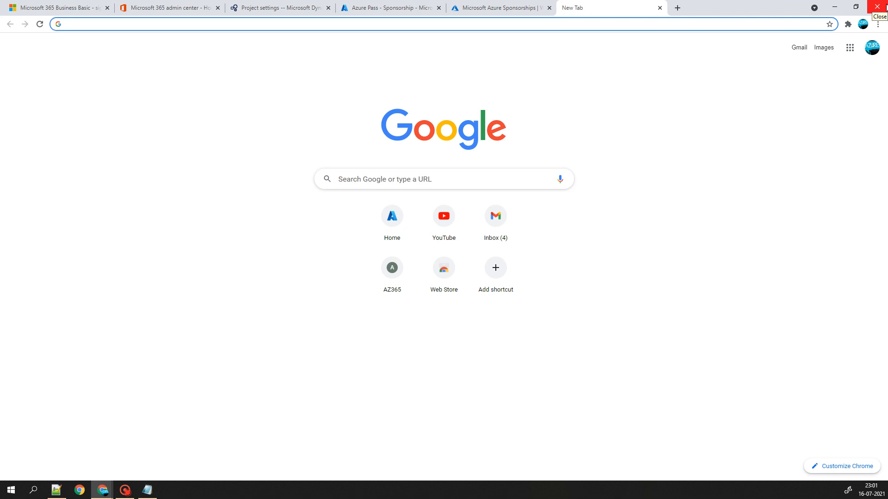
# - Search Google for 'free trial of dynamics 365 for on premise' and open Microsoft's Dynamics 365 free-trial result
pyautogui.write('free tr')
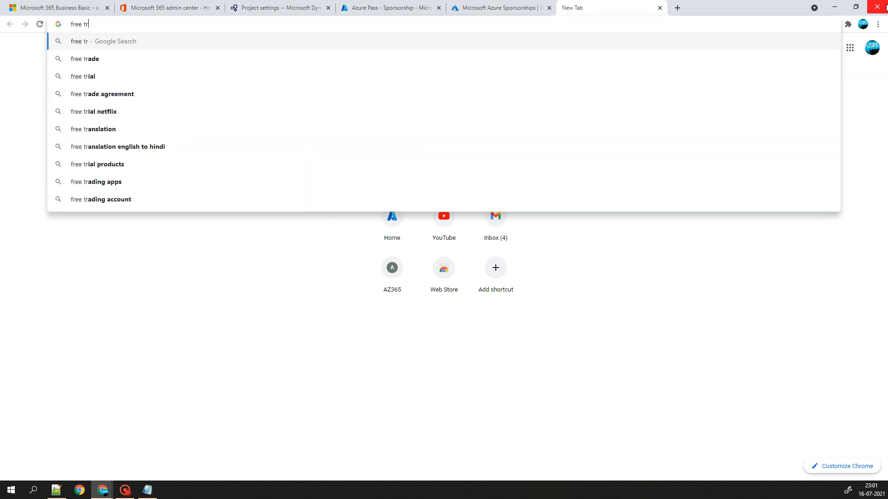
pyautogui.write('ail of')
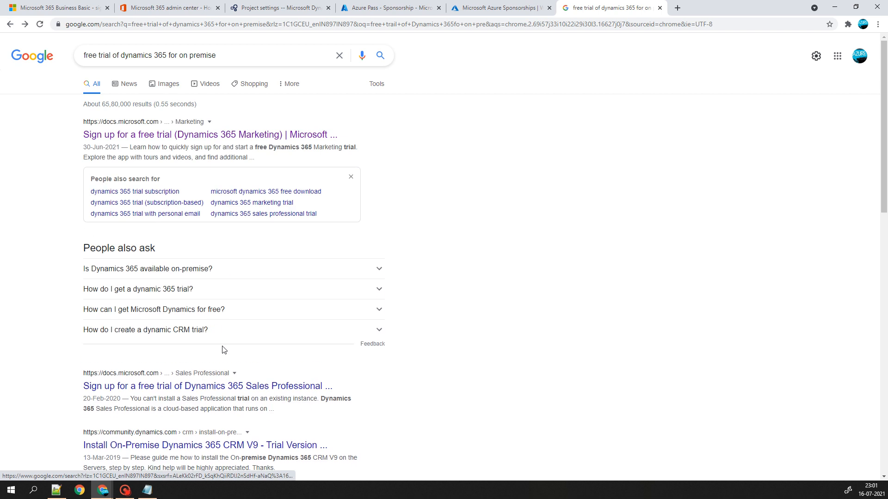
pyautogui.scroll(-3, 224, 347)
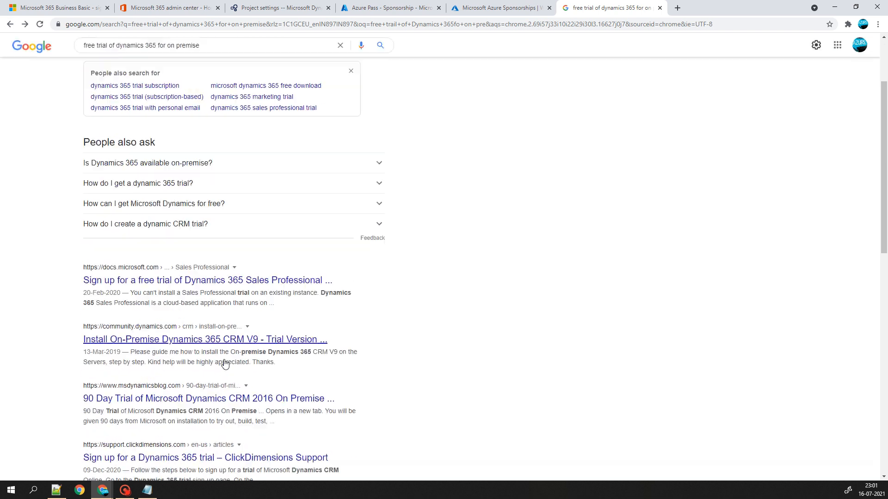
pyautogui.scroll(-5, 225, 364)
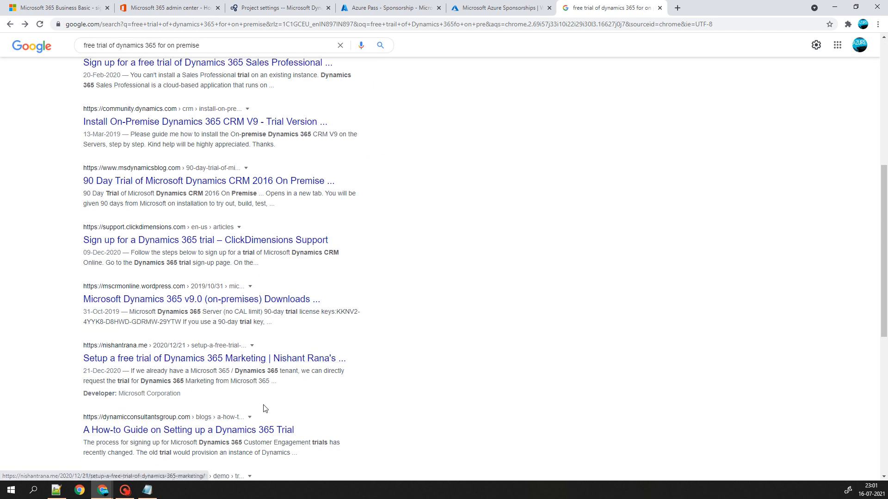
pyautogui.scroll(-3, 265, 409)
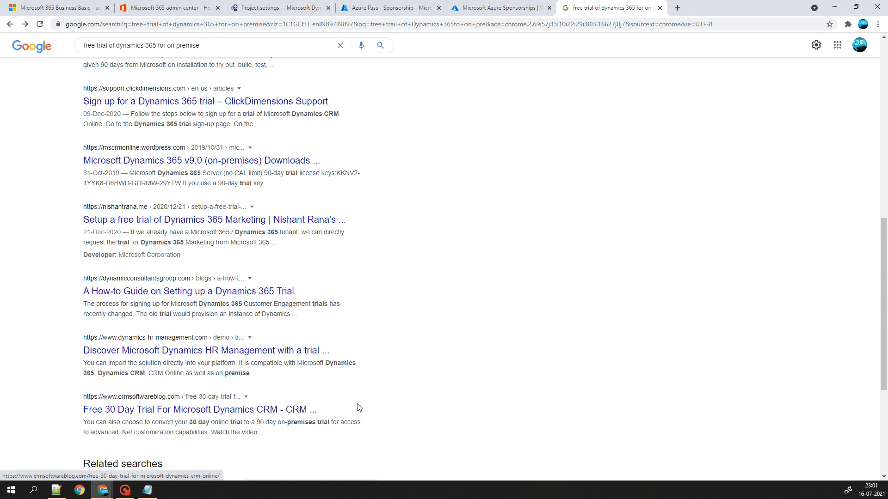
pyautogui.scroll(-4, 320, 397)
pyautogui.scroll(14, 323, 401)
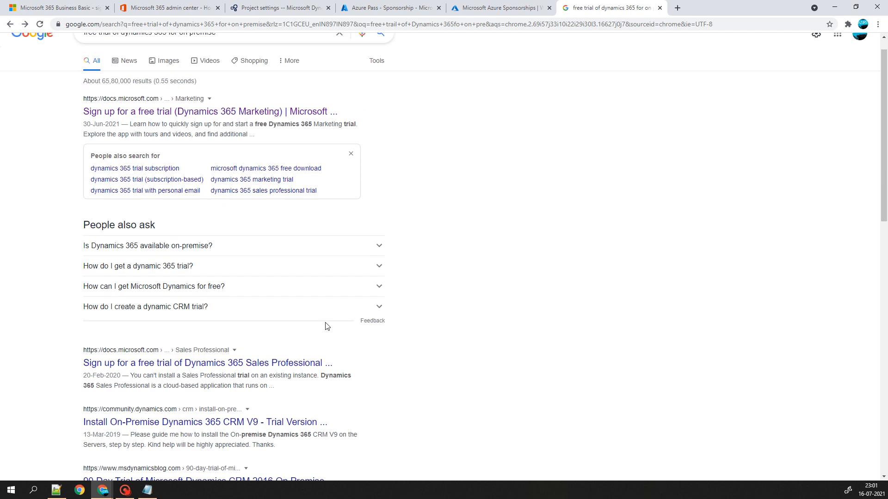
pyautogui.scroll(1, 325, 327)
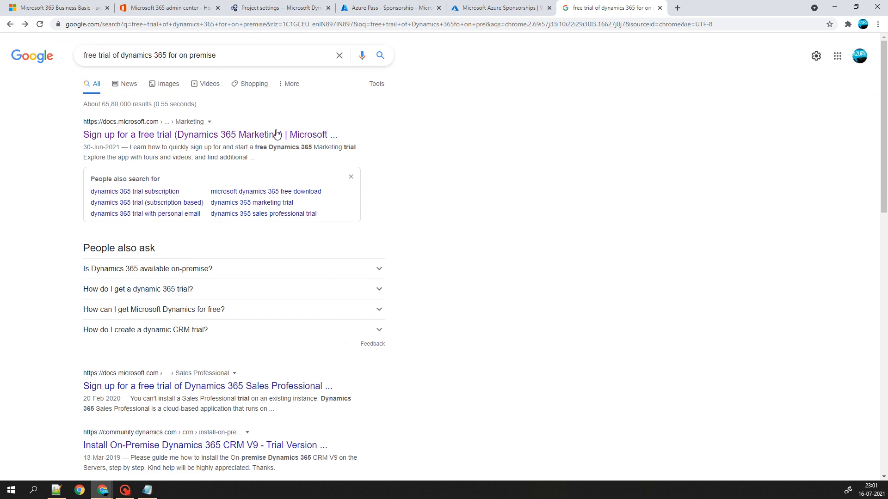
pyautogui.click(208, 122)
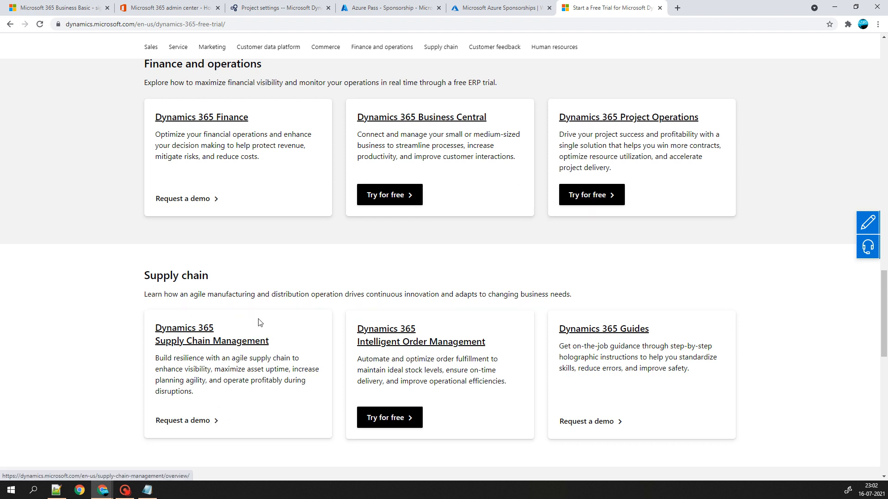
# - Open the Supply Chain Management free trial page from the Dynamics 365 trials list
pyautogui.scroll(2, 258, 316)
pyautogui.scroll(14, 258, 316)
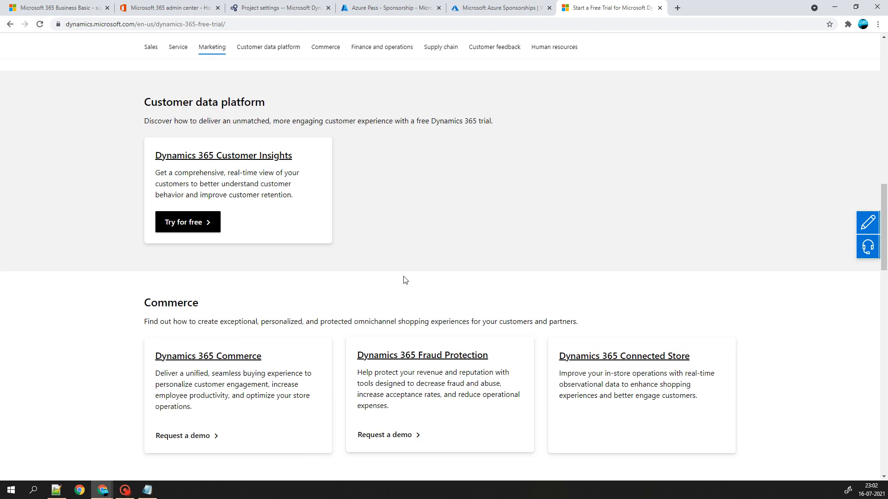
pyautogui.scroll(-8, 404, 280)
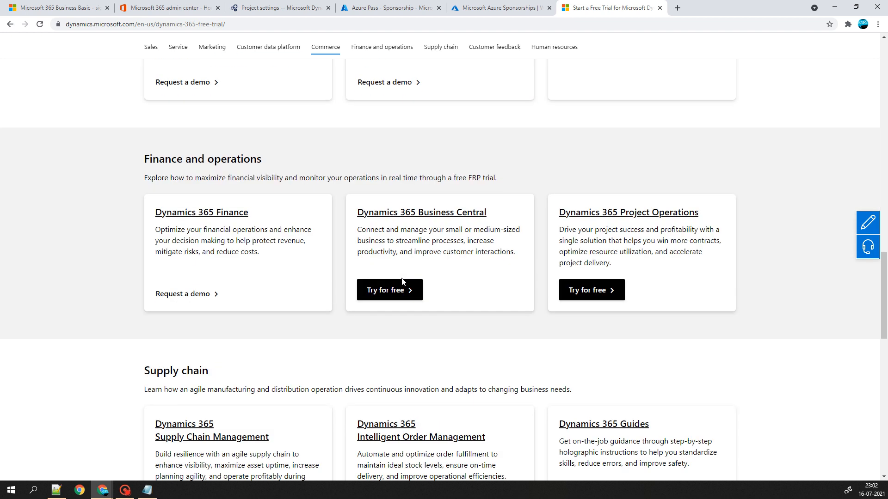
pyautogui.scroll(15, 401, 283)
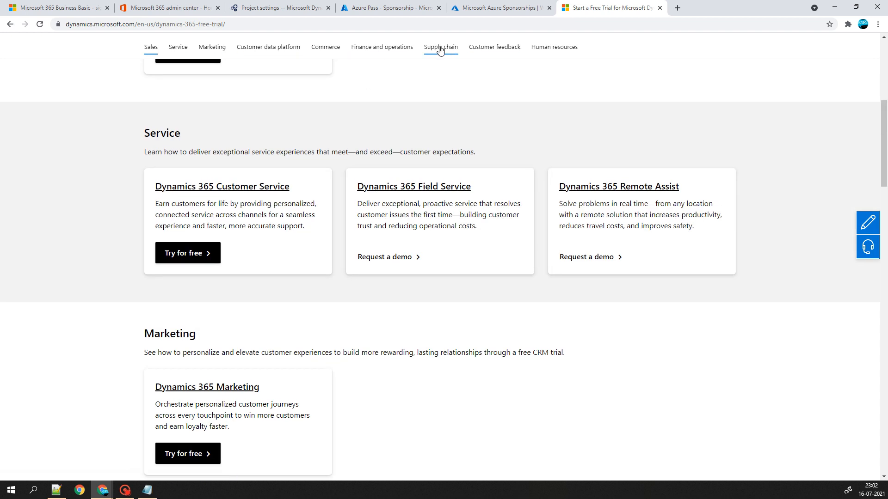
pyautogui.click(441, 51)
pyautogui.click(187, 213)
# - Start the Supply Chain Management 30-day trial signup and switch to its new tab
pyautogui.scroll(-8, 199, 231)
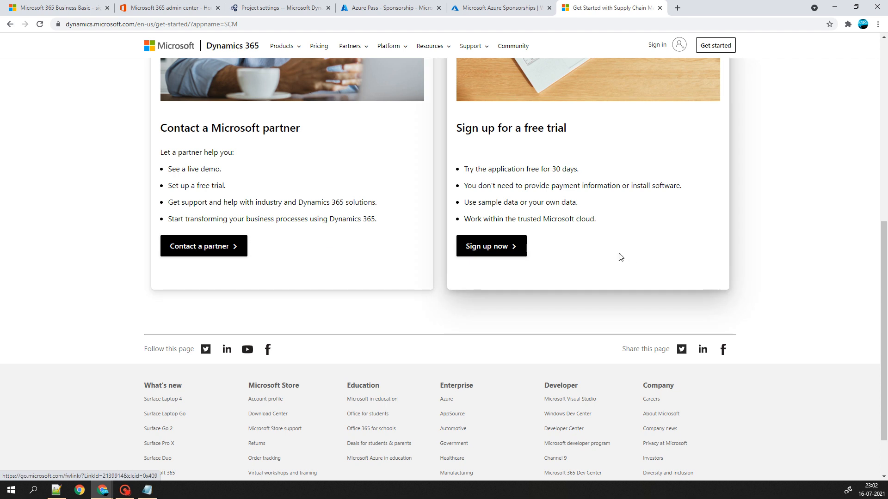
pyautogui.scroll(4, 620, 252)
pyautogui.scroll(-1, 617, 251)
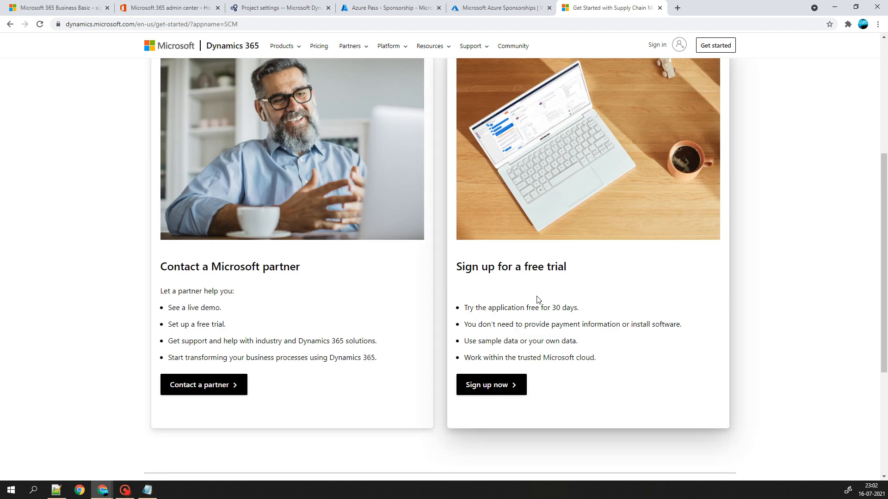
pyautogui.click(493, 387)
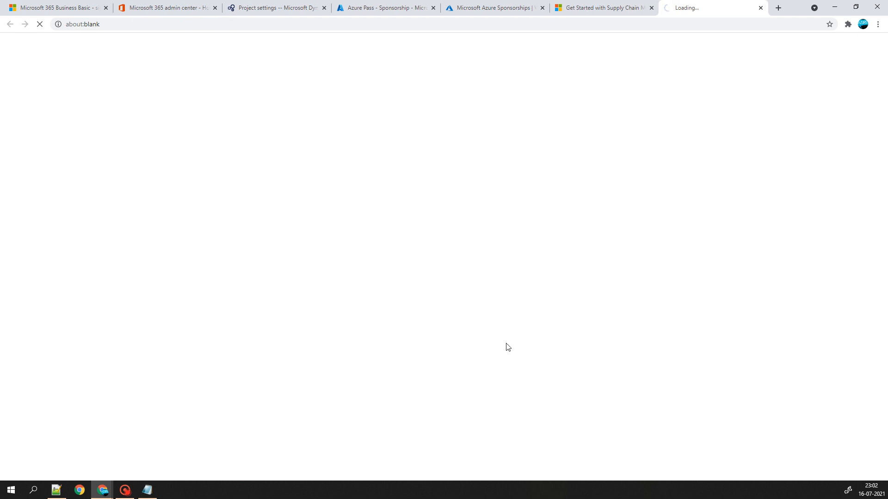
pyautogui.click(594, 5)
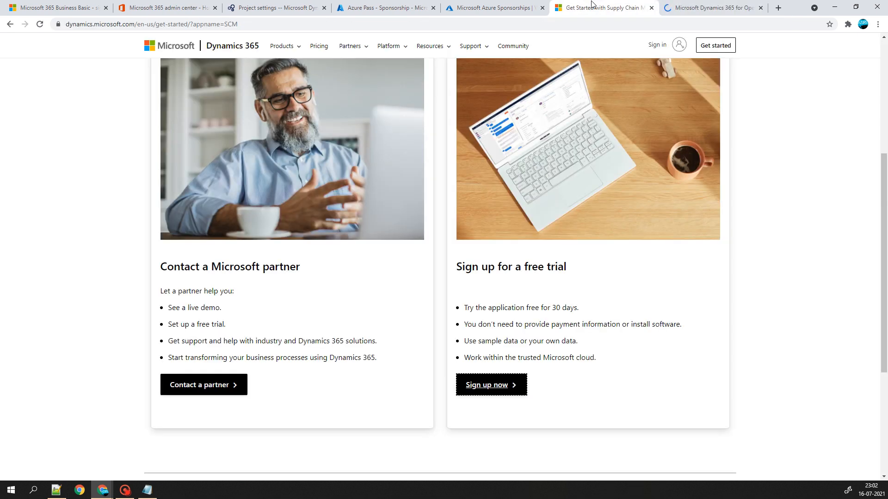
pyautogui.click(712, 8)
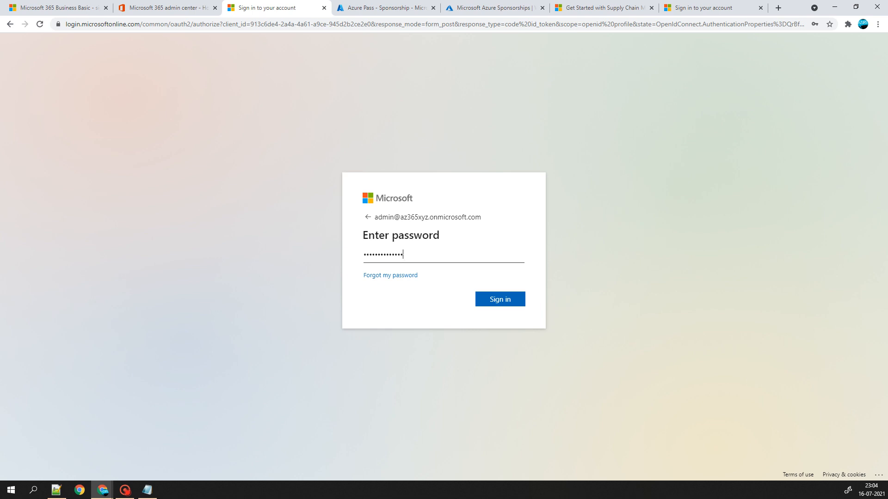
# - Submit the password, let the browser save it, and sign in with the tenant admin account
pyautogui.press('Return')
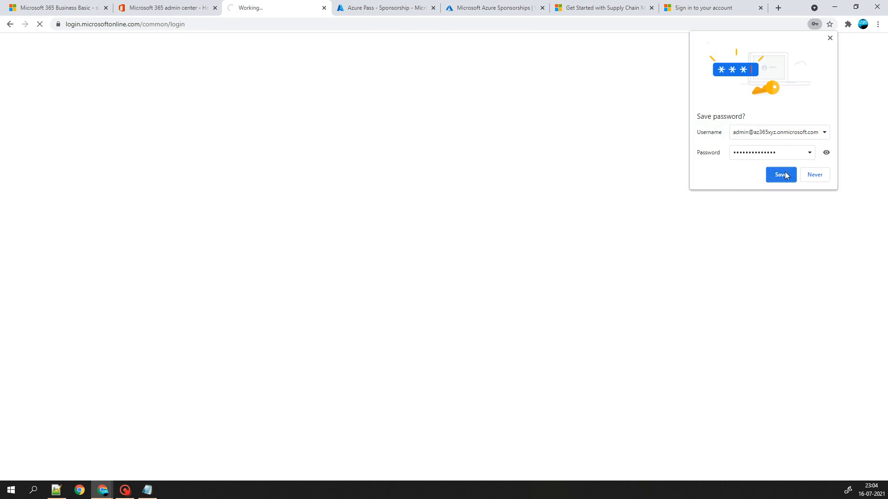
pyautogui.click(781, 175)
pyautogui.click(737, 6)
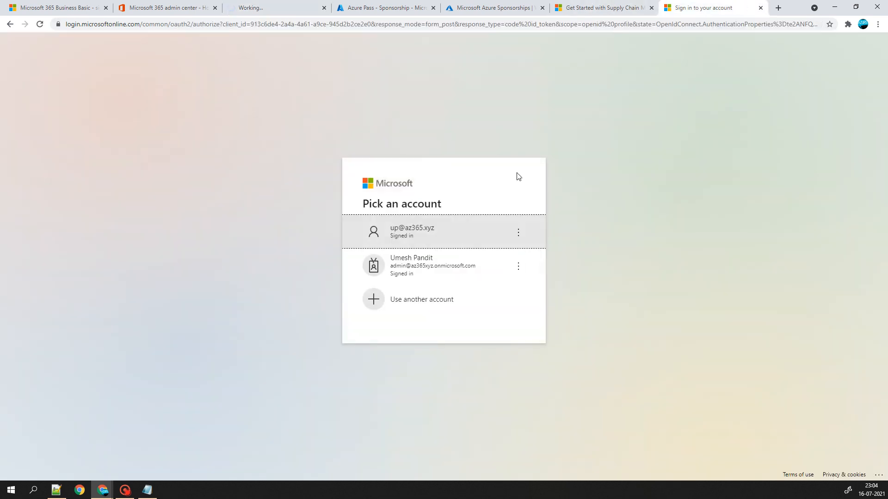
pyautogui.click(411, 268)
pyautogui.click(599, 8)
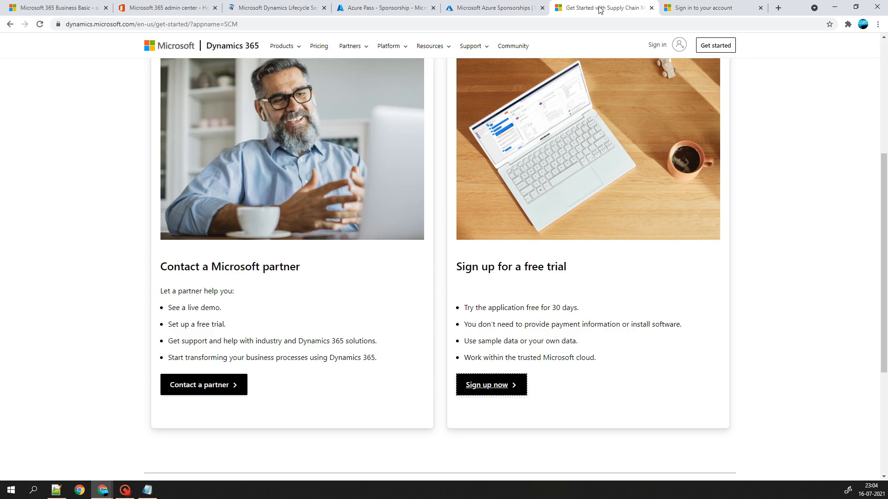
pyautogui.click(689, 6)
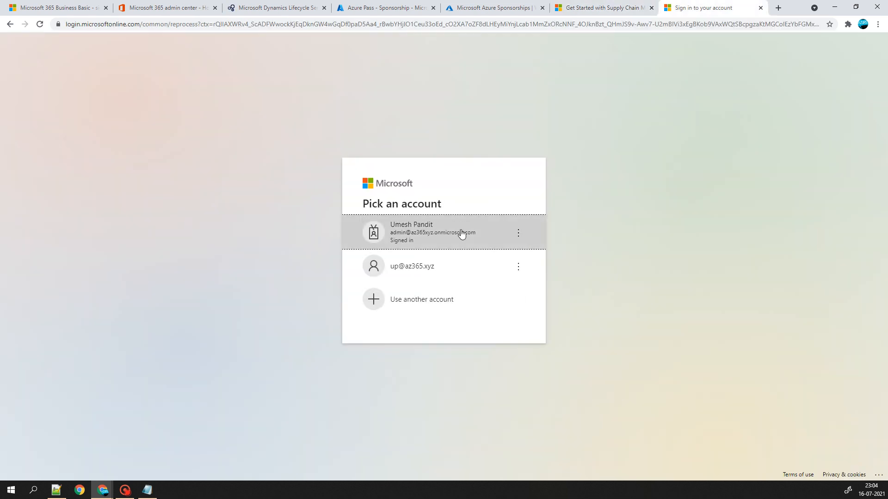
pyautogui.click(455, 237)
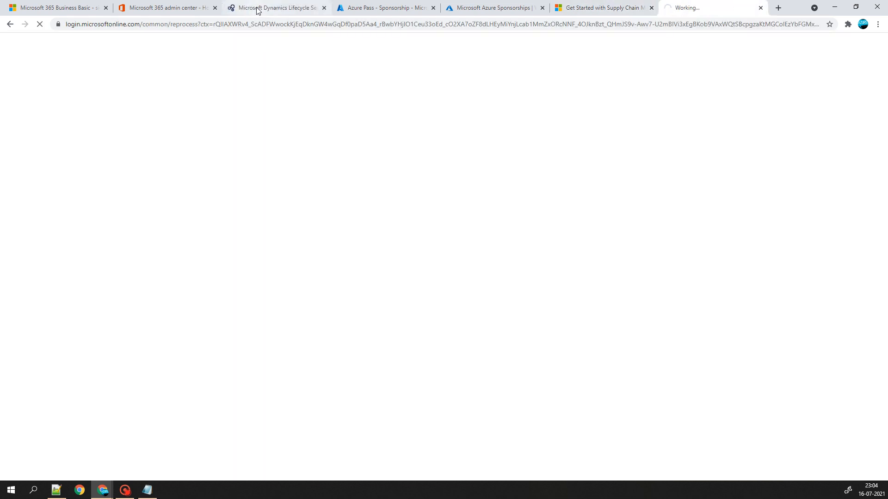
# - Switch to the Lifecycle Services home page listing the AzureTalks project
pyautogui.click(258, 8)
pyautogui.click(94, 174)
pyautogui.click(844, 44)
pyautogui.click(709, 123)
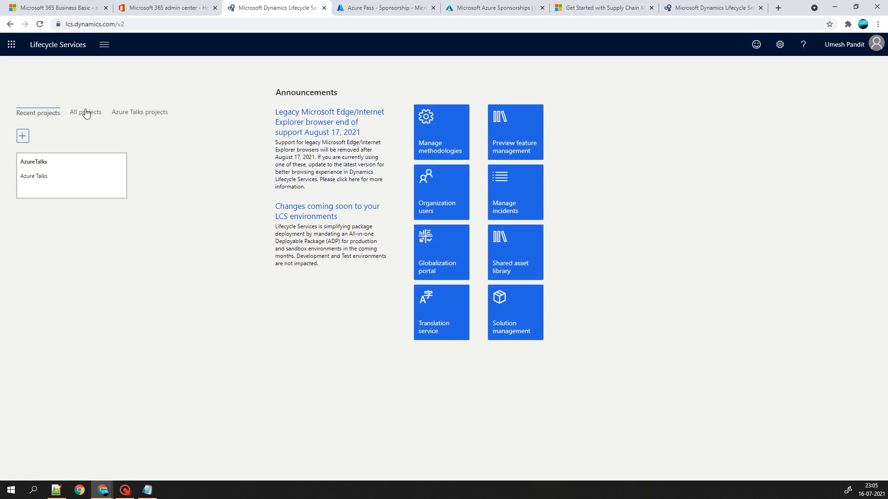
# - Open the AzureTalks project and go to its cloud-hosted environments from the project menu
pyautogui.click(66, 160)
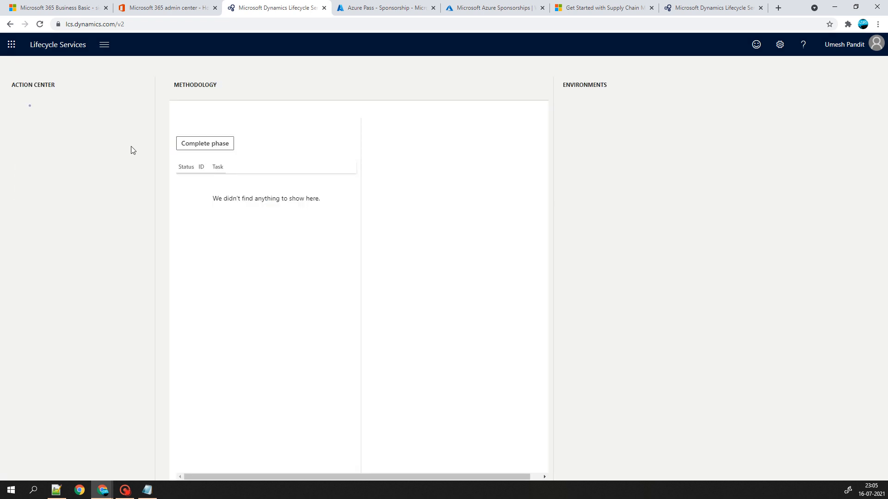
pyautogui.click(105, 45)
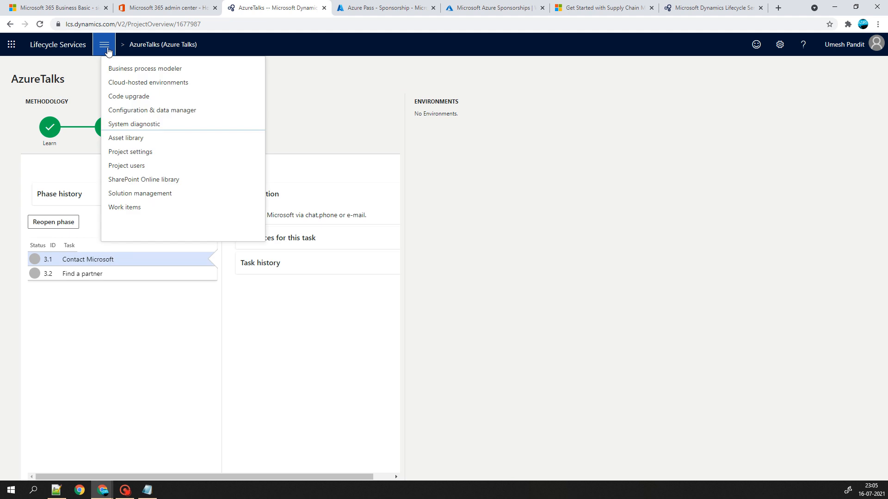
pyautogui.click(115, 83)
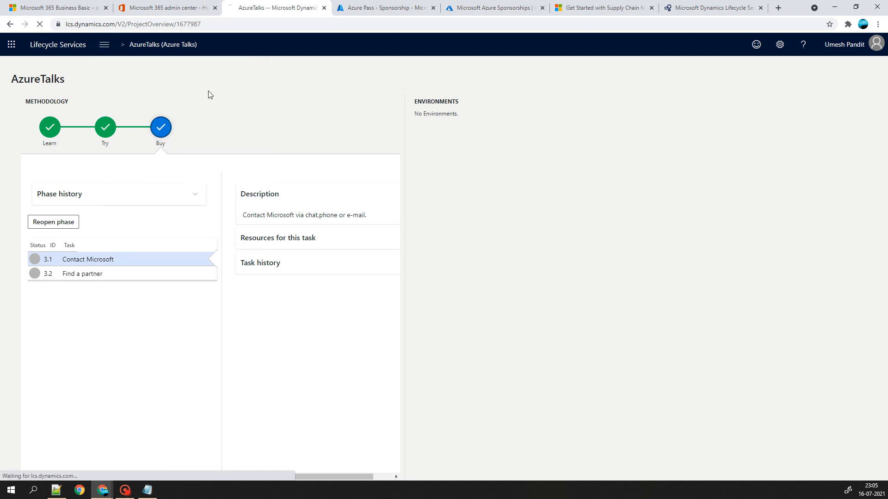
# - Reopen AzureTalks from the LCS home page, close the duplicate tab, and reach Project settings > Azure connectors
pyautogui.click(707, 7)
pyautogui.click(638, 8)
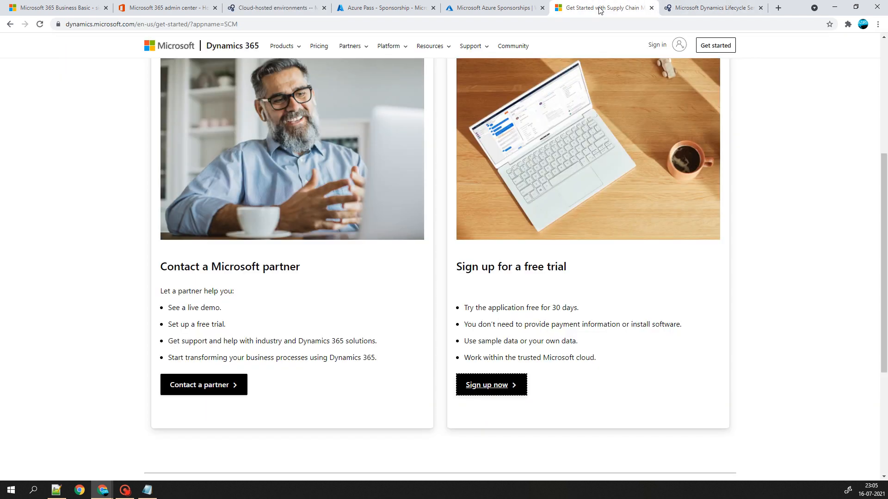
pyautogui.click(479, 7)
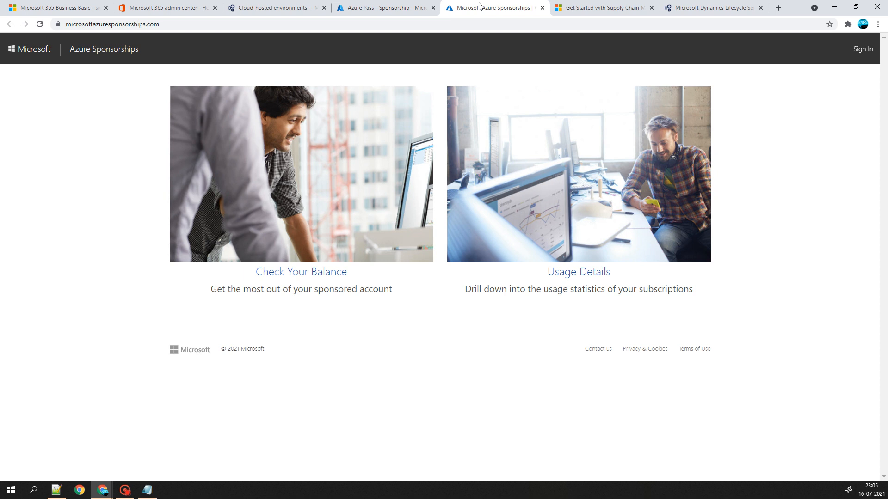
pyautogui.click(372, 7)
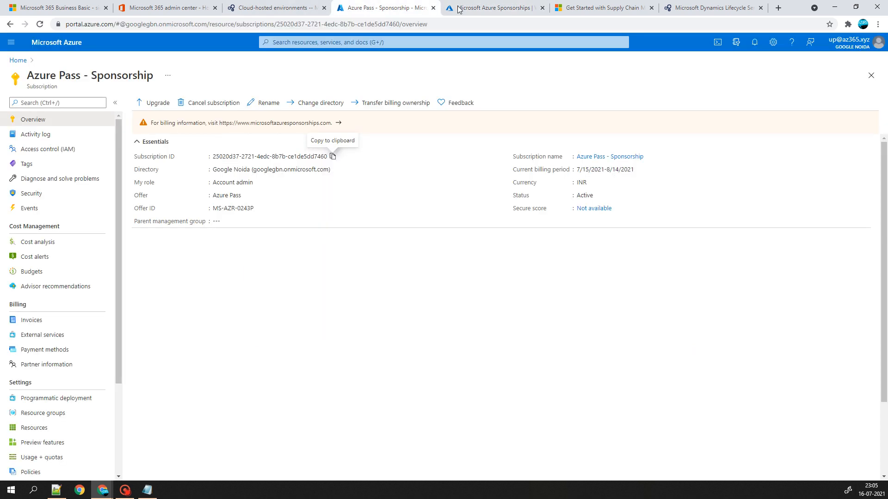
pyautogui.click(459, 10)
pyautogui.click(596, 8)
pyautogui.click(669, 8)
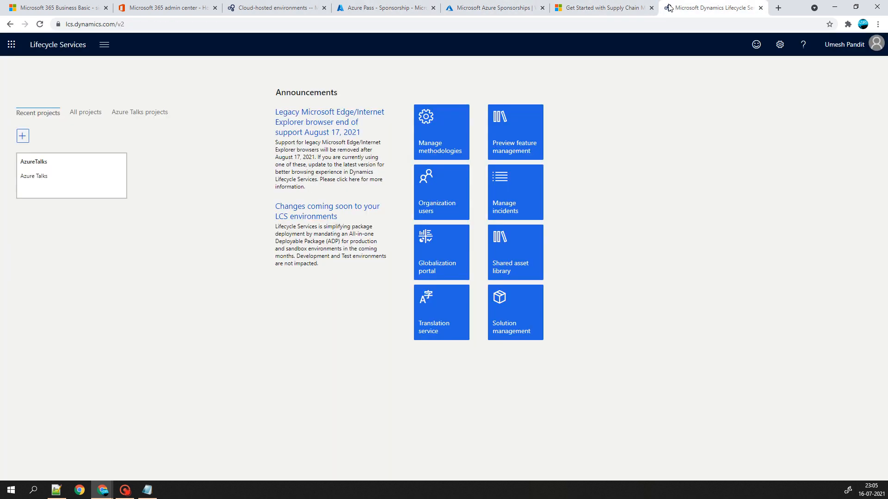
pyautogui.click(105, 179)
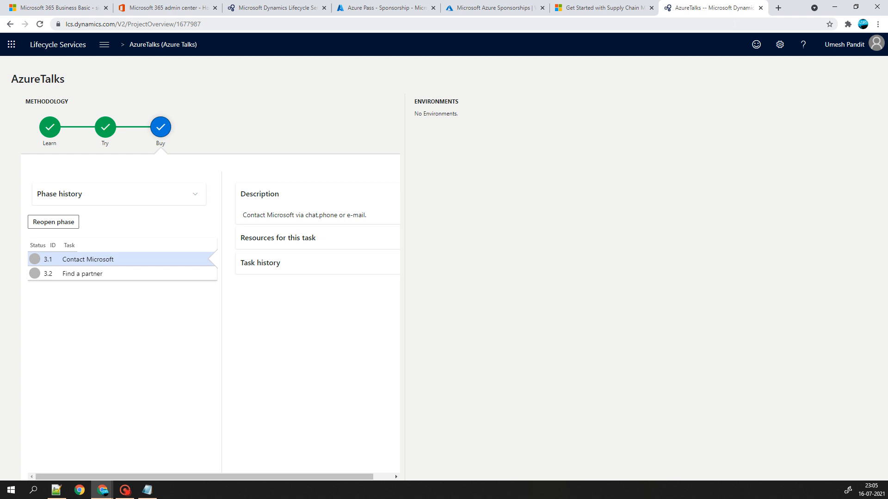
pyautogui.click(760, 8)
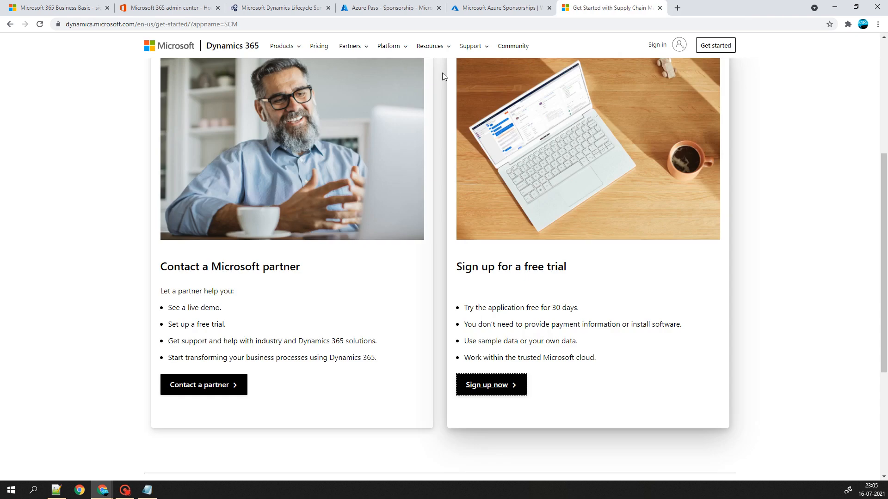
pyautogui.click(285, 7)
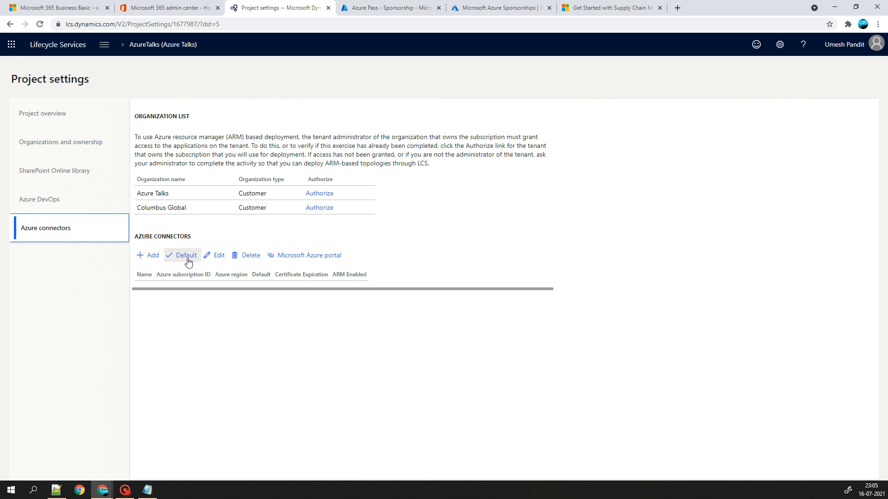
# - Add Azure connector 'az' with the pasted subscription ID and ARM enabled, then view the Azure subscription
pyautogui.click(160, 257)
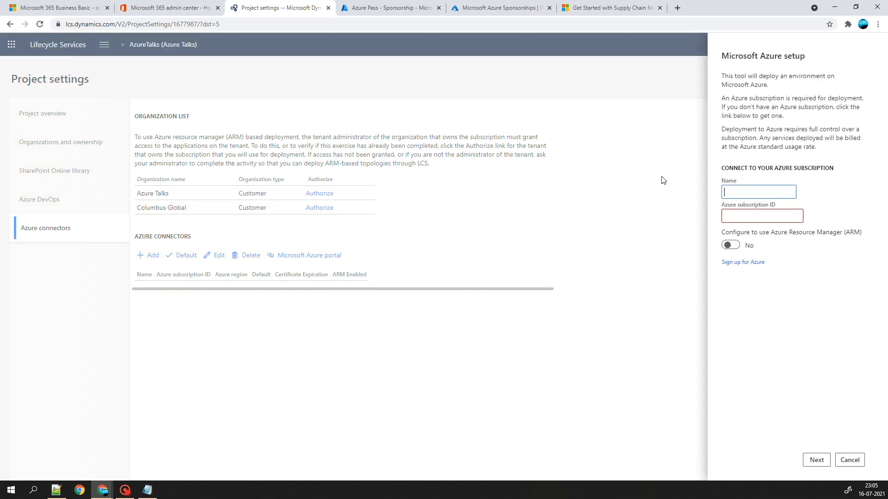
pyautogui.write('az')
pyautogui.click(733, 214)
pyautogui.moveTo(0, 8); pyautogui.dragTo(0, 262)
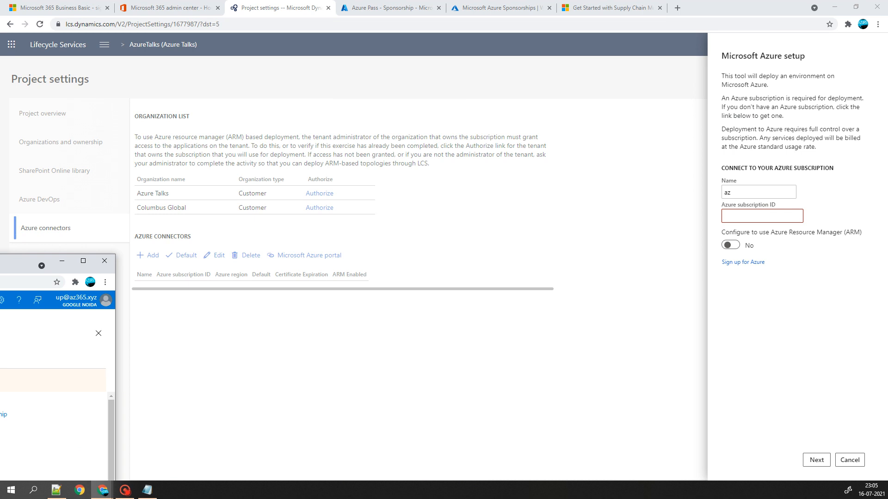
pyautogui.click(757, 216)
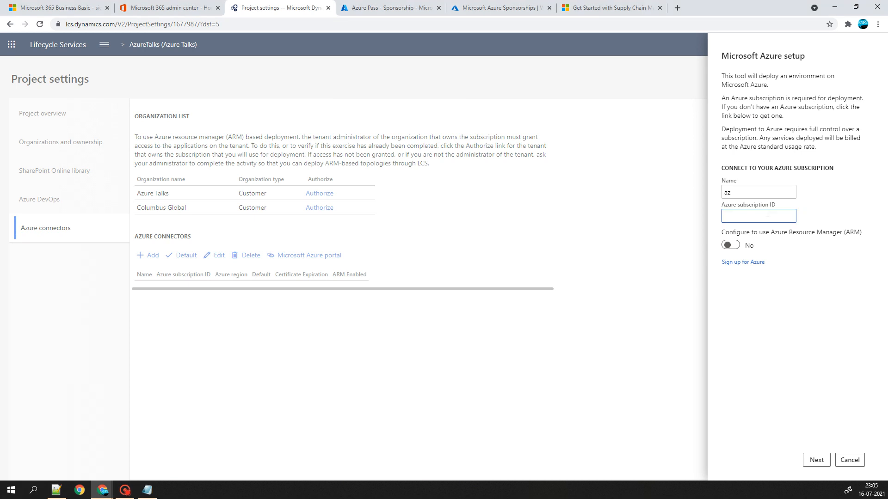
pyautogui.hotkey('ctrl', 'v')
pyautogui.click(730, 246)
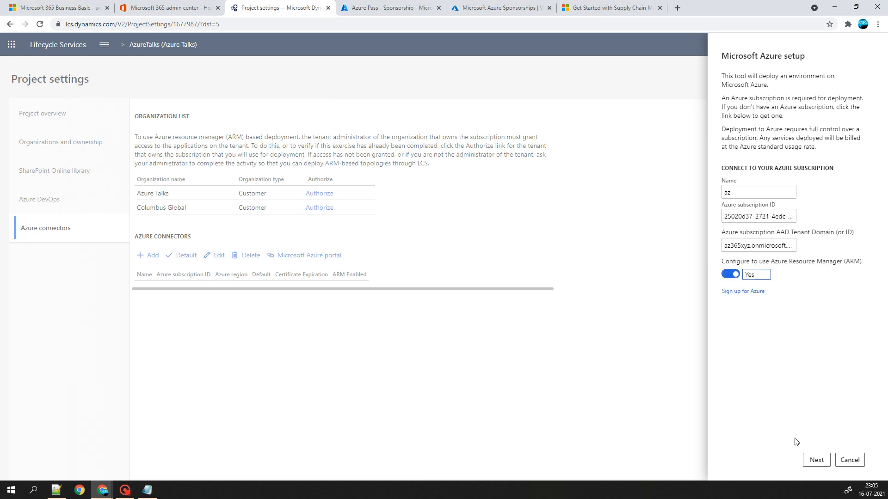
pyautogui.click(815, 460)
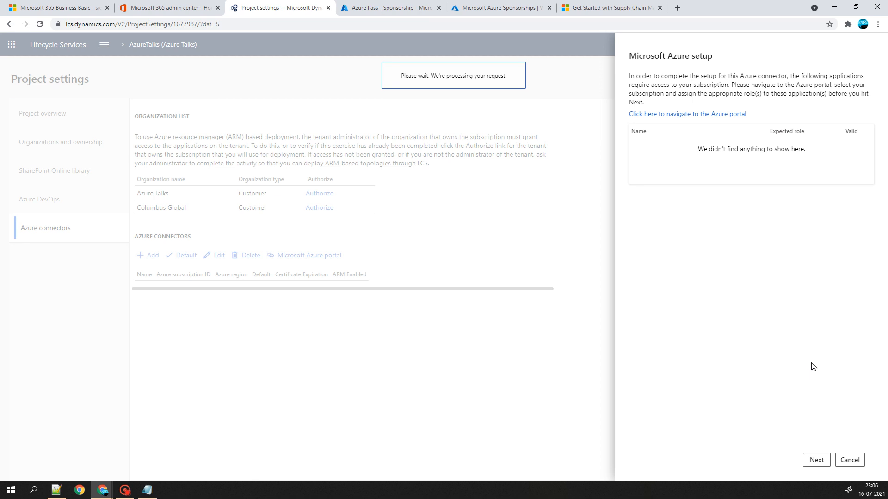
pyautogui.click(386, 8)
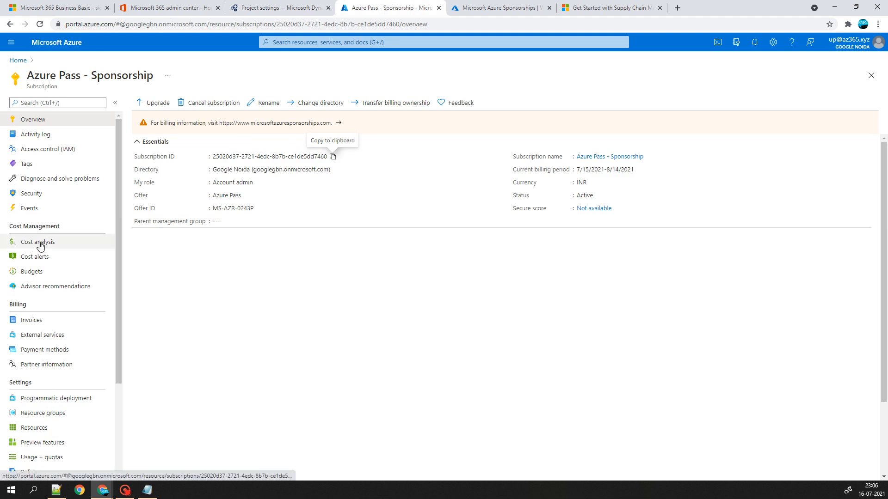
# - Start a subscription role assignment in Access control, adding the admin guest and searching roles for 'ws'
pyautogui.click(31, 151)
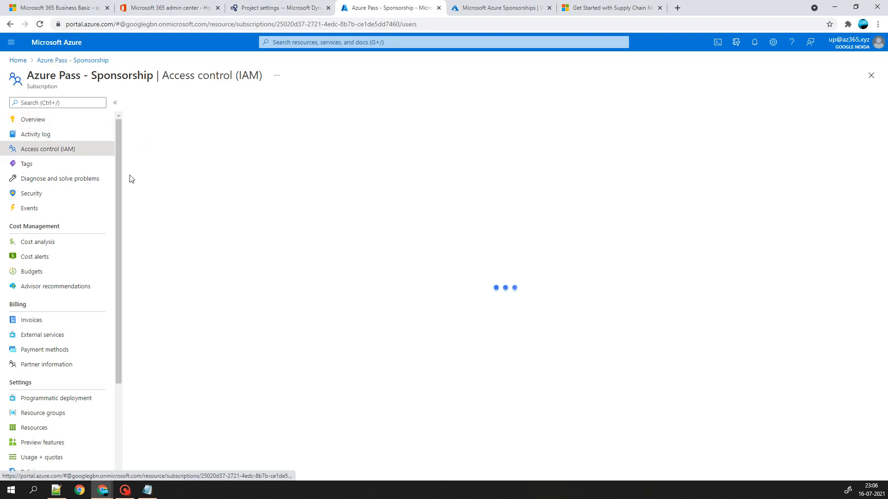
pyautogui.click(155, 105)
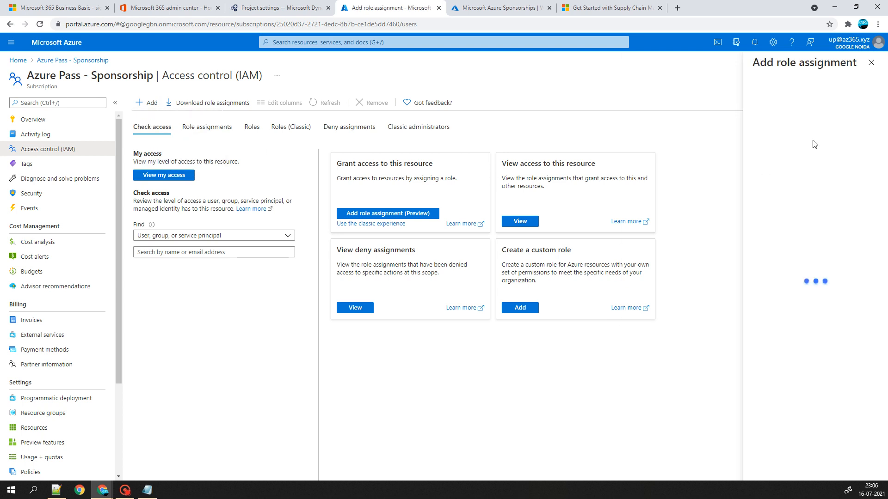
pyautogui.click(729, 102)
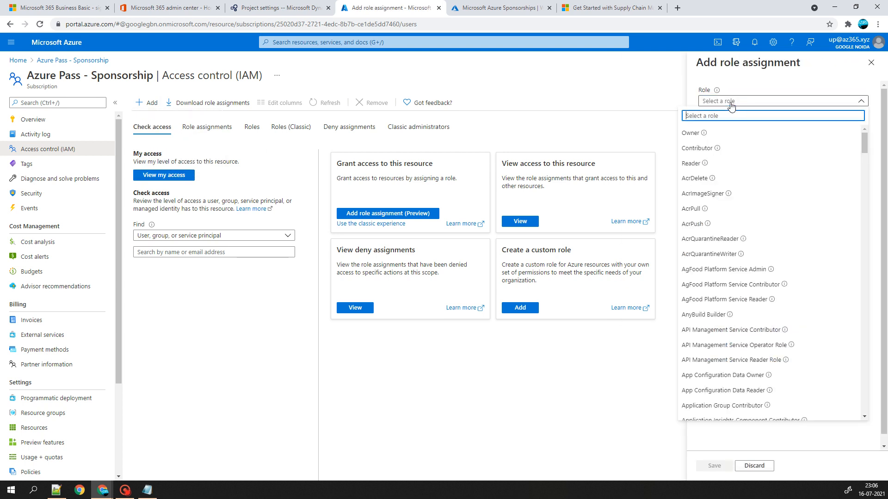
pyautogui.write('d')
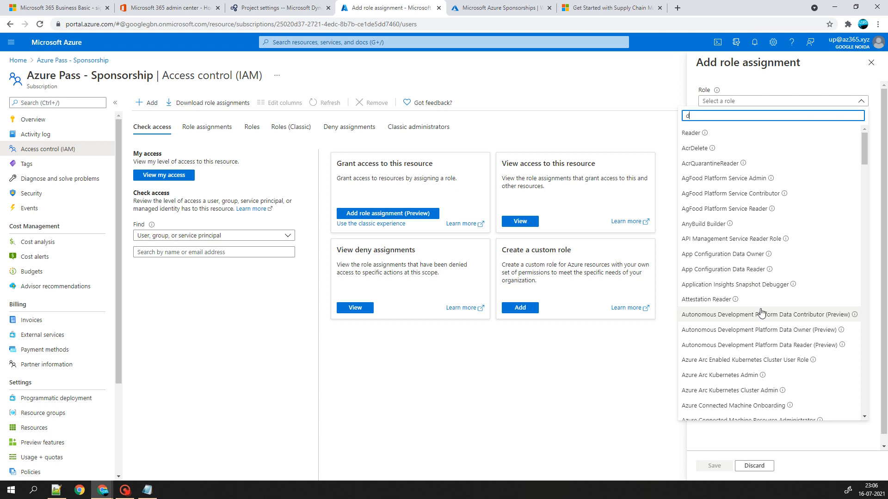
pyautogui.write('yn')
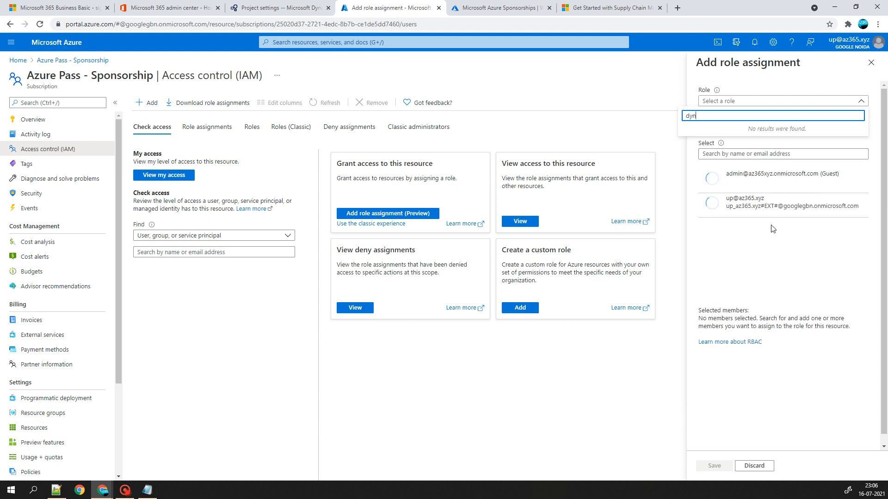
pyautogui.click(768, 178)
pyautogui.click(769, 101)
pyautogui.write('ws')
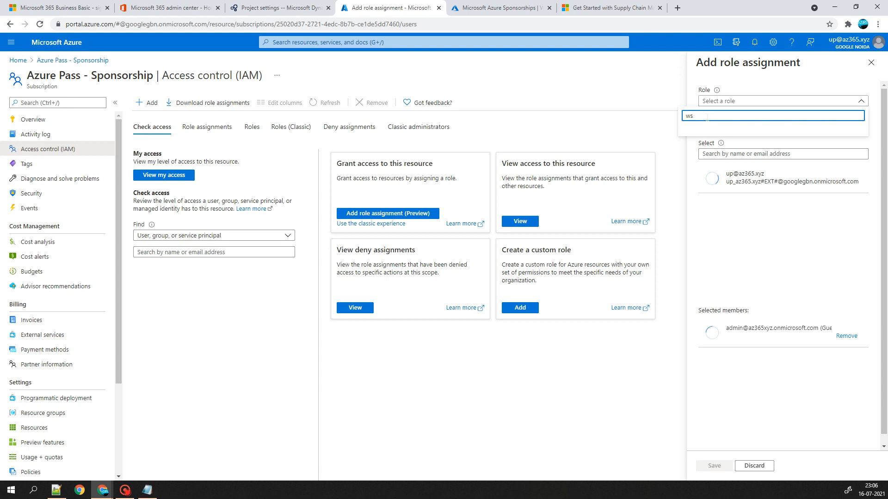
pyautogui.moveTo(699, 116); pyautogui.dragTo(657, 121)
pyautogui.click(84, 223)
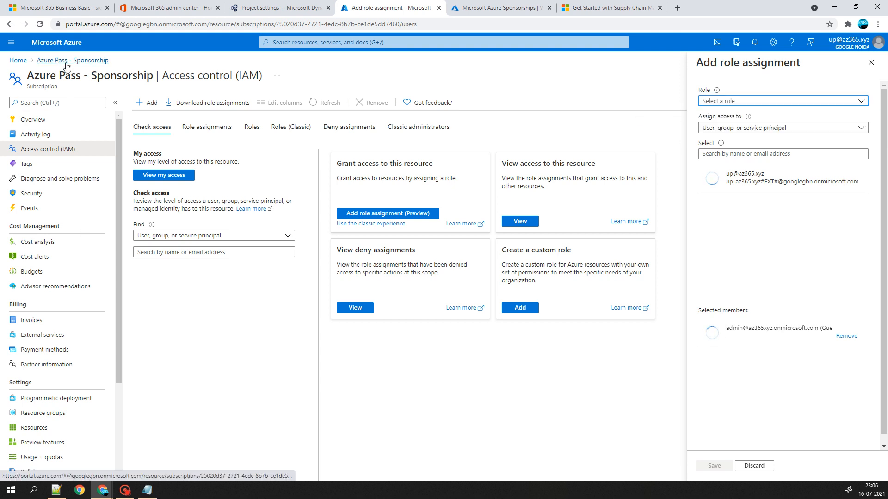
# - Choose WorkloadBuilder Migration Agent Role from the role list, then browse the other roles
pyautogui.click(718, 104)
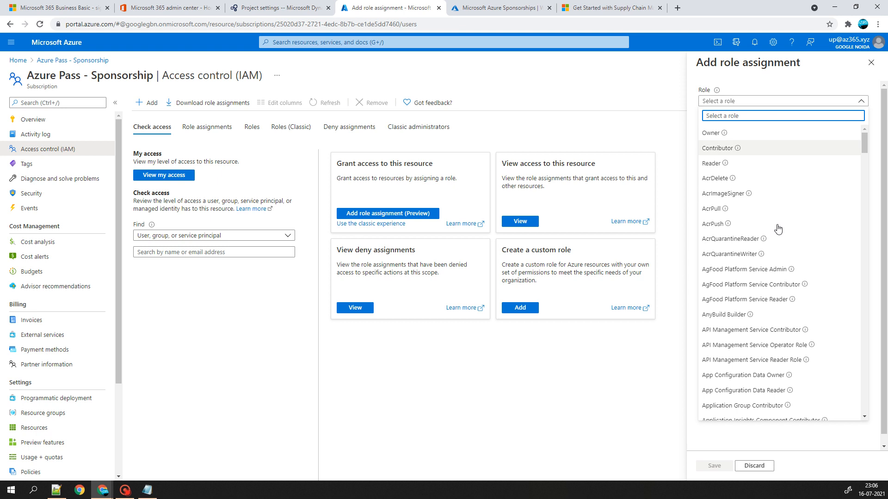
pyautogui.scroll(-20, 785, 280)
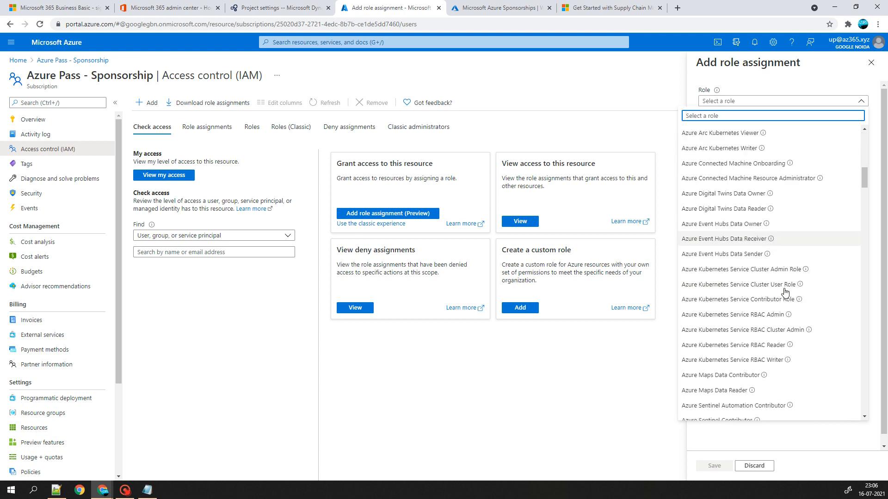
pyautogui.scroll(-20, 777, 358)
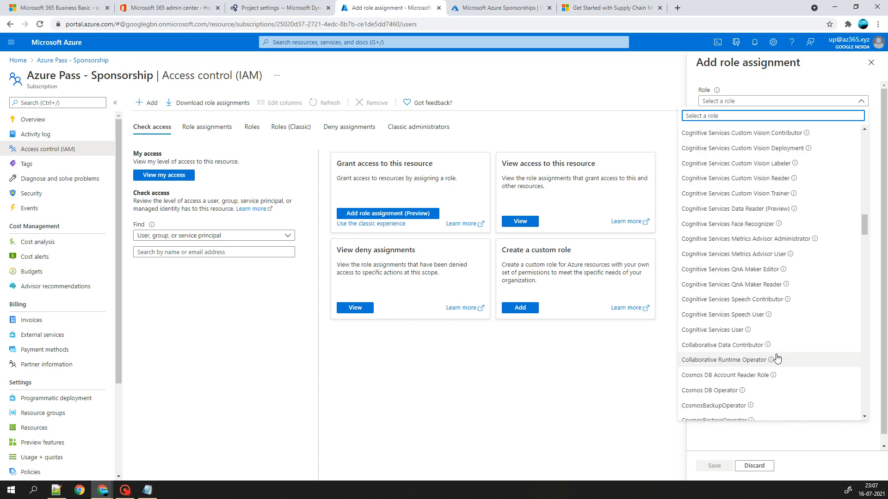
pyautogui.scroll(-20, 749, 290)
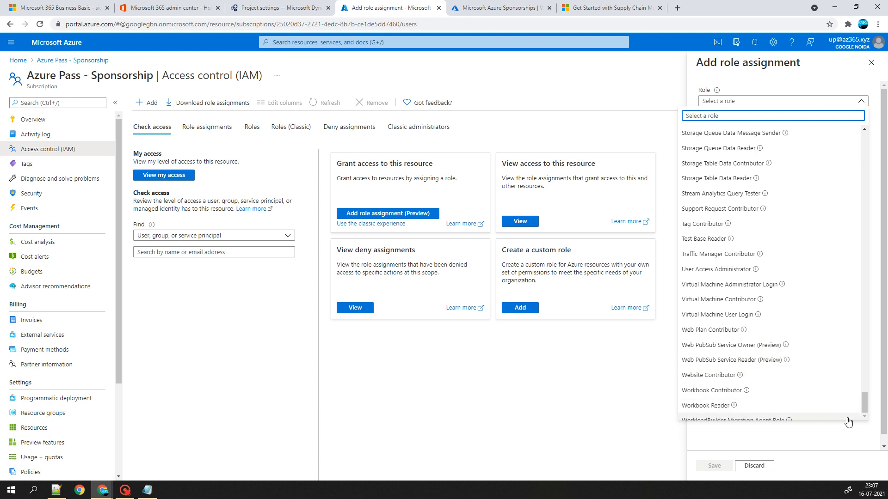
pyautogui.click(823, 421)
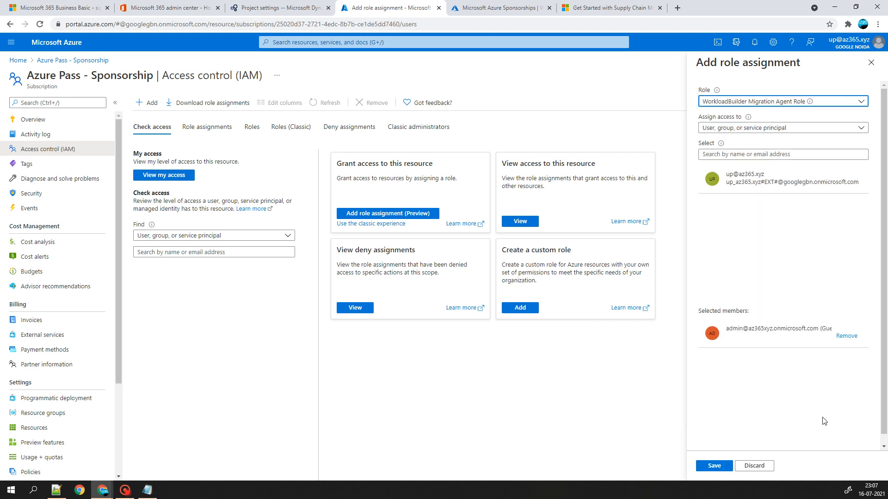
pyautogui.click(748, 128)
pyautogui.click(753, 104)
pyautogui.click(753, 105)
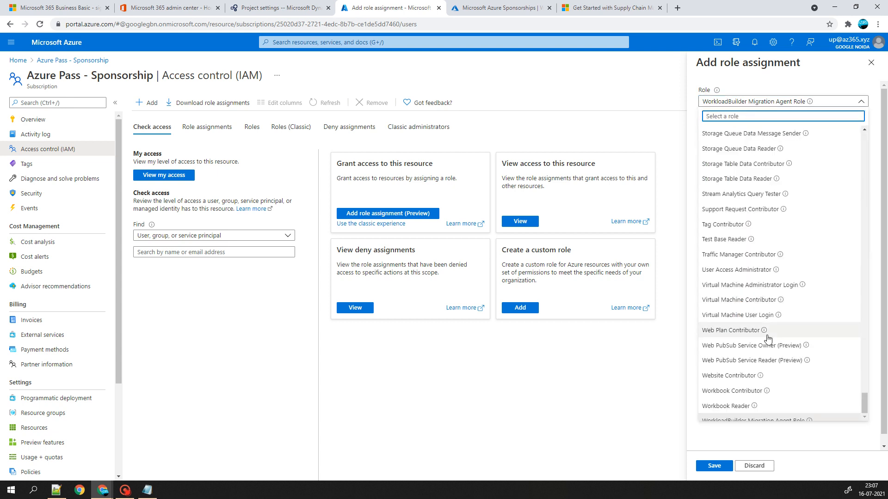
pyautogui.scroll(8, 781, 343)
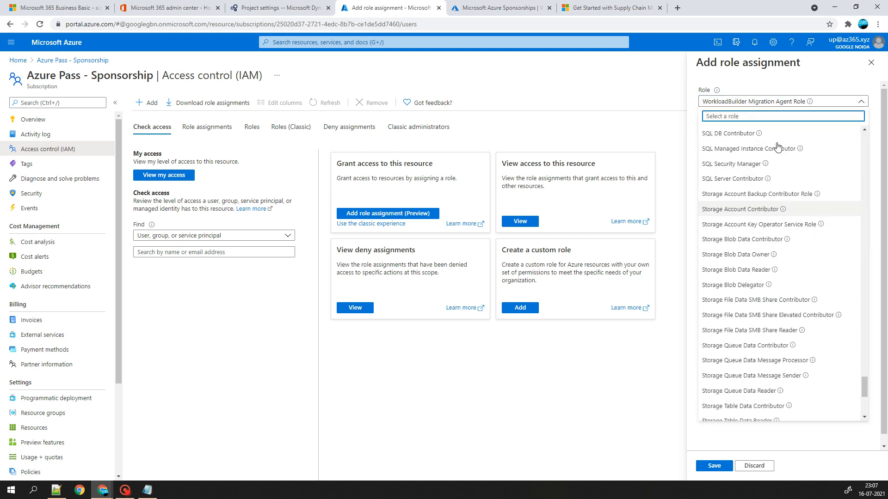
pyautogui.click(739, 108)
pyautogui.click(763, 101)
pyautogui.scroll(20, 767, 231)
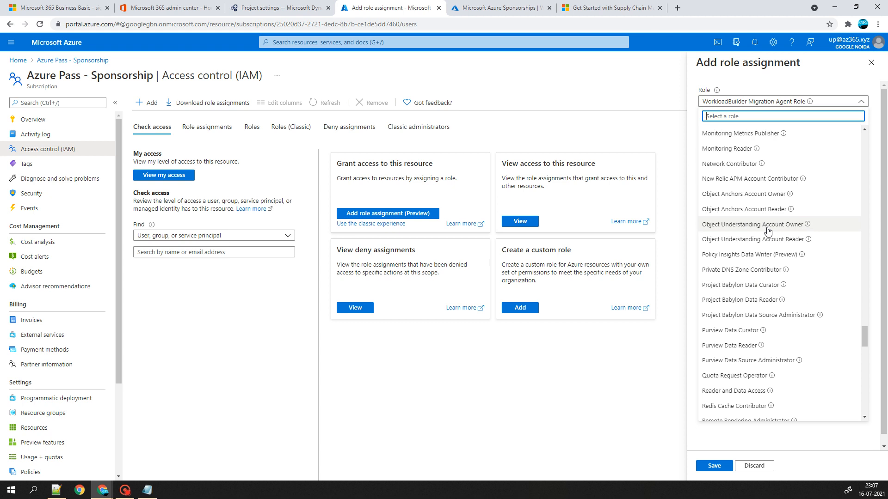
pyautogui.scroll(3, 768, 231)
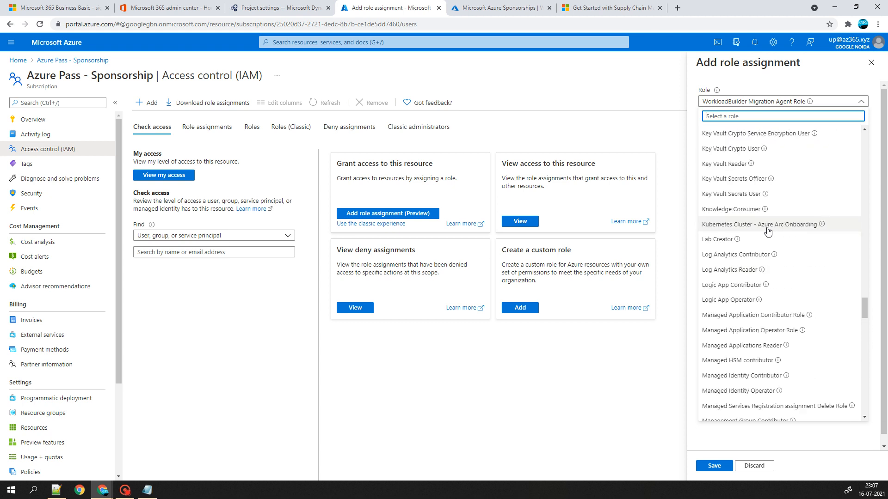
pyautogui.scroll(20, 767, 230)
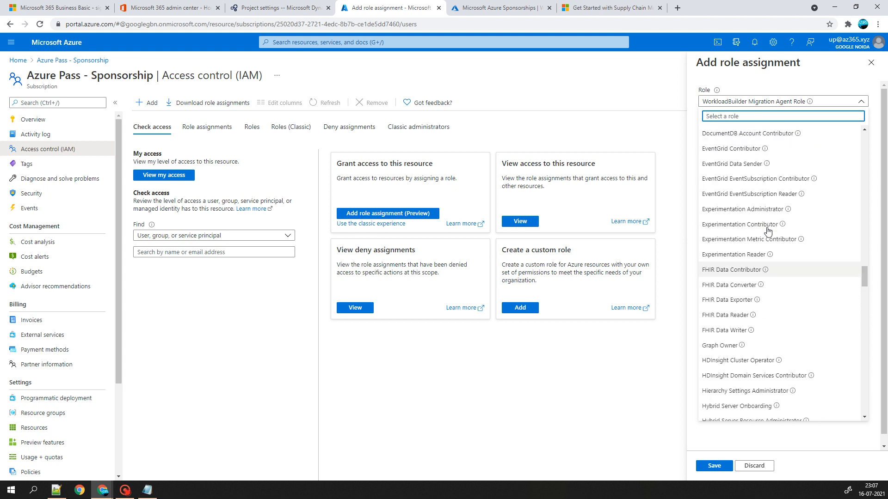
pyautogui.scroll(20, 768, 231)
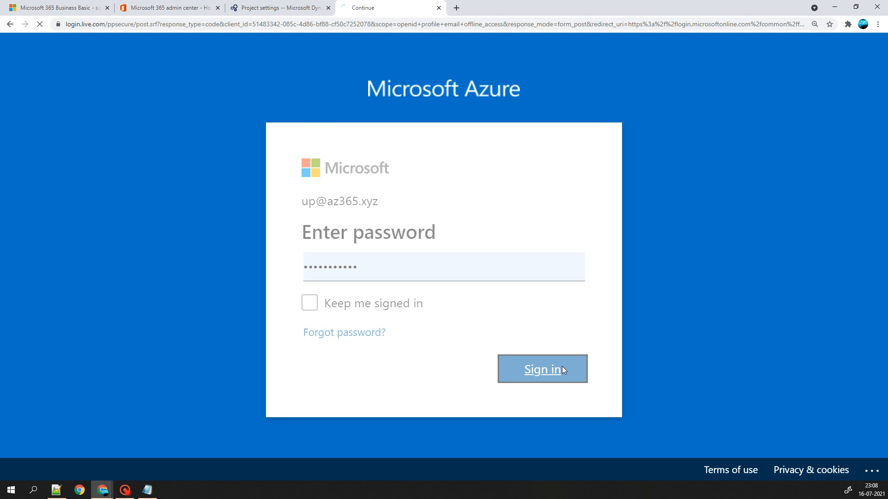
# - Sign in to Azure, then search the role assignment members for 'dynamics'
pyautogui.click(560, 368)
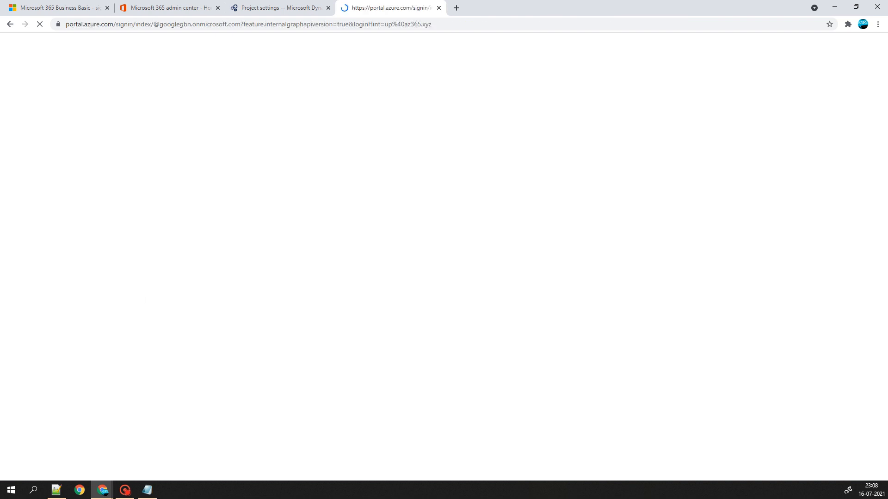
pyautogui.write('w')
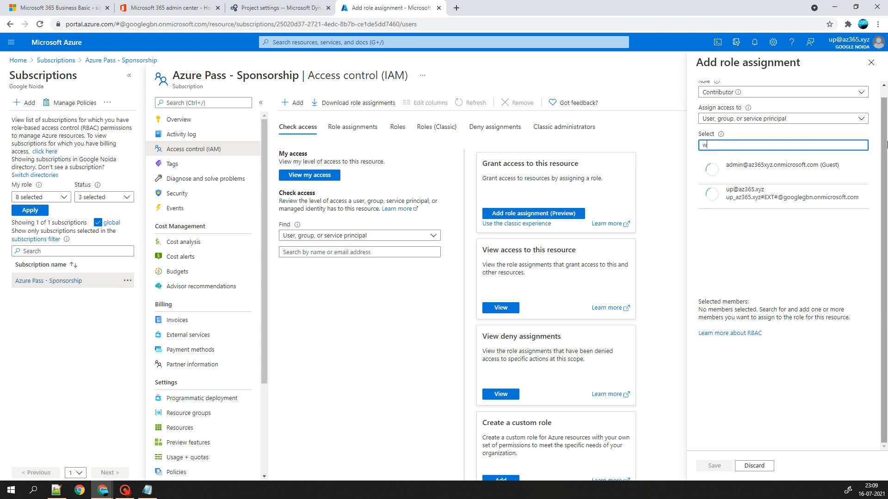
pyautogui.write('sol')
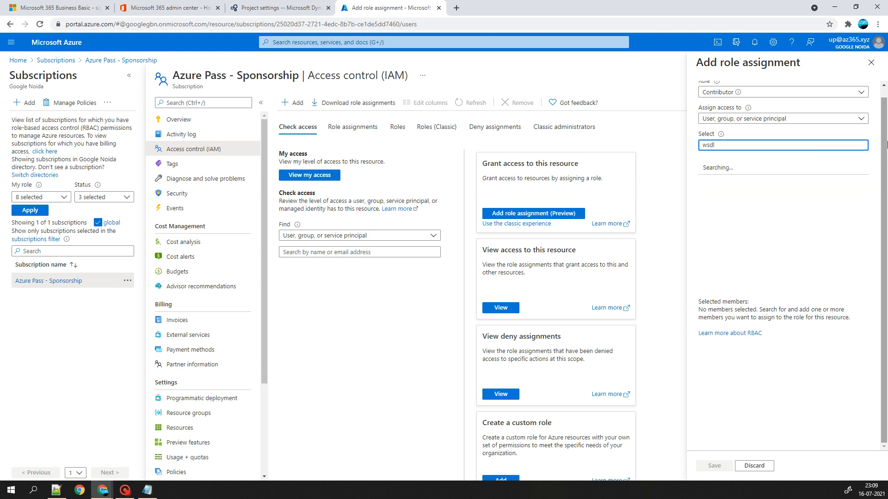
pyautogui.press('BackSpace')
pyautogui.press('BackSpace')
pyautogui.press('BackSpace')
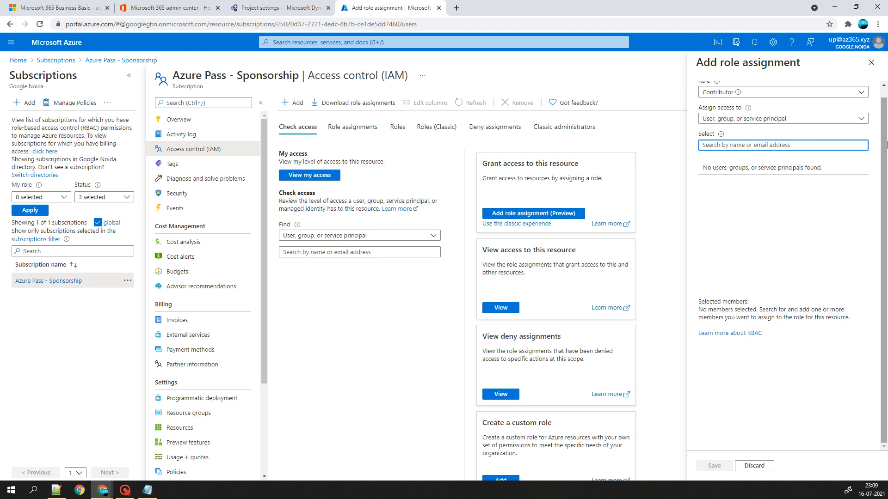
pyautogui.write('dynamics')
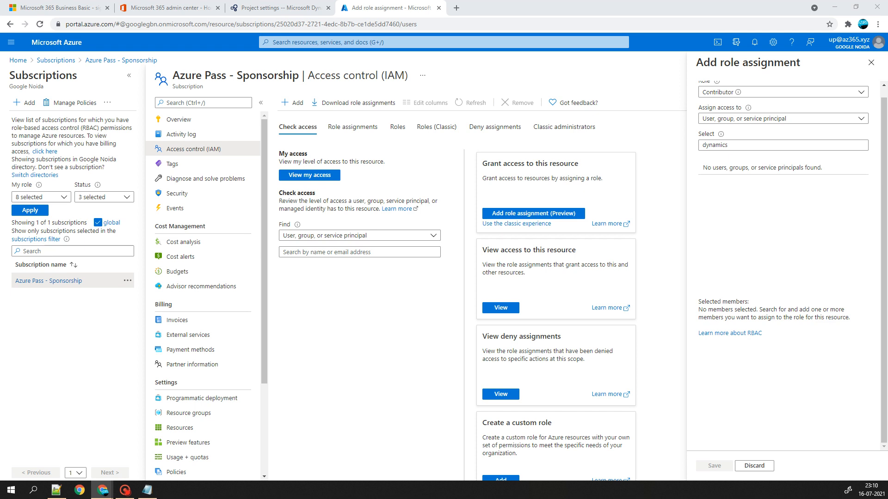
# - Search members for 'Dynamics Deployment Services [wsfed-enabled]', then trim the search back to 'Dynamics'
pyautogui.hotkey('ctrl', 'a')
pyautogui.write('Dynamics Deployment Services [wsfed-enabled]')
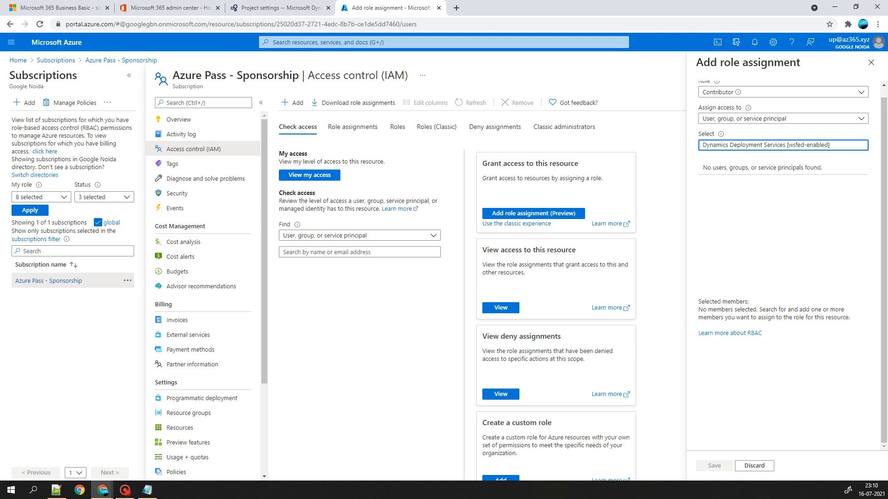
pyautogui.click(735, 118)
pyautogui.click(733, 131)
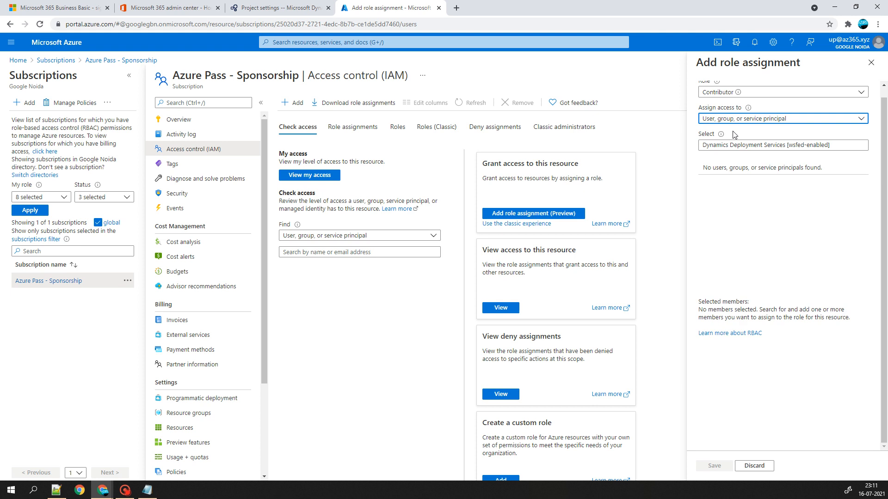
pyautogui.click(726, 145)
pyautogui.moveTo(730, 145); pyautogui.dragTo(855, 148)
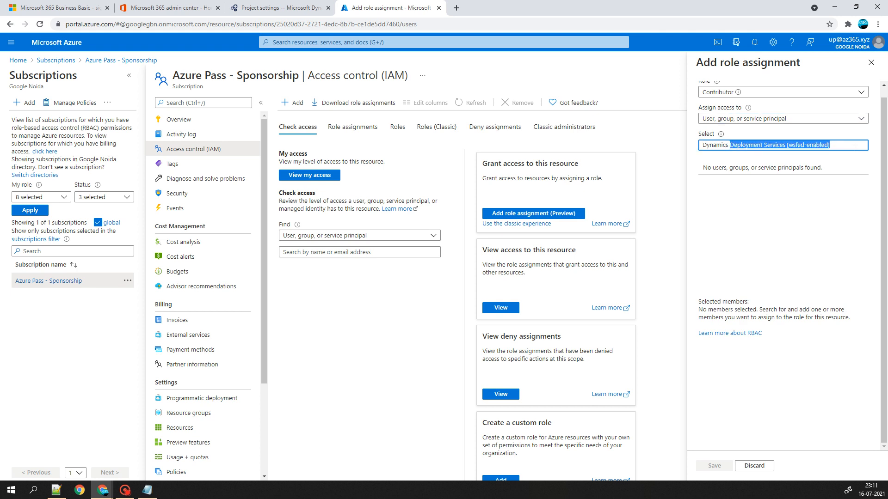
pyautogui.press('BackSpace')
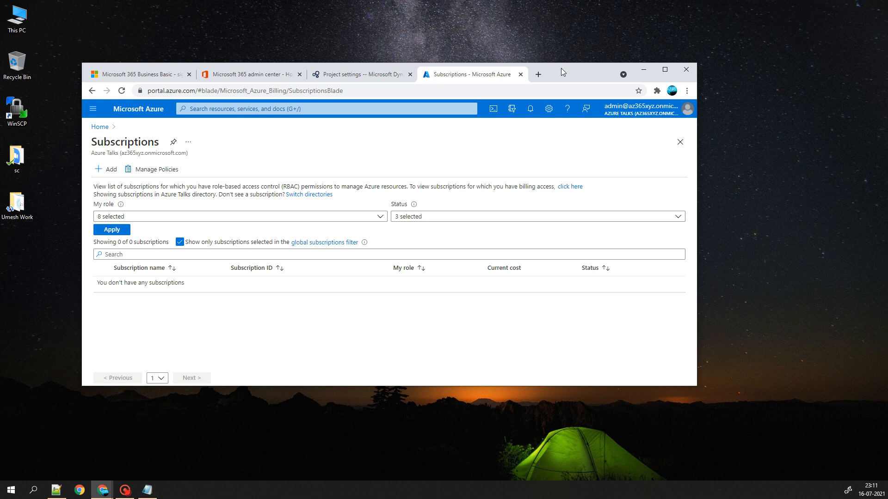
# - Maximize the browser, open a new tab, and select the Free Trial subscription offer
pyautogui.doubleClick(562, 68)
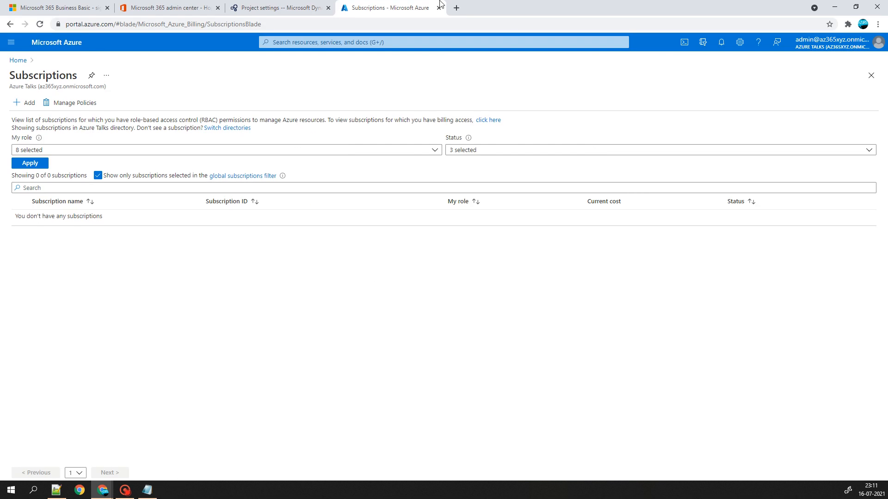
pyautogui.click(456, 7)
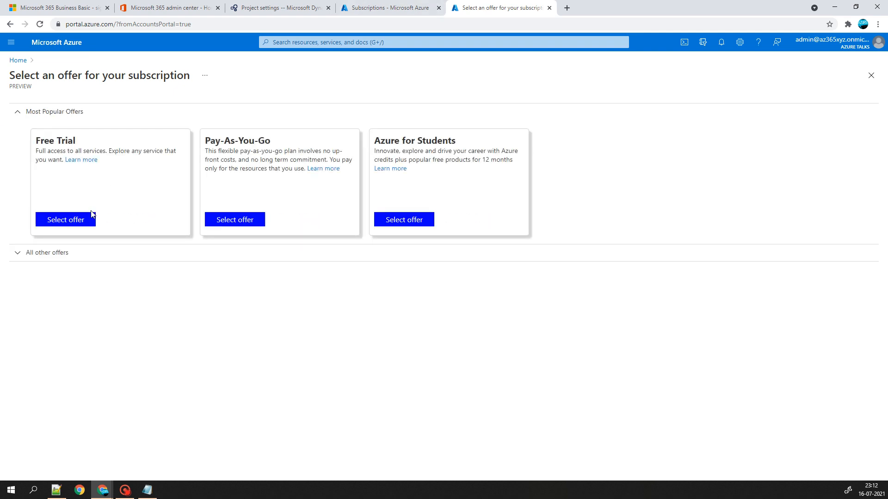
pyautogui.click(82, 224)
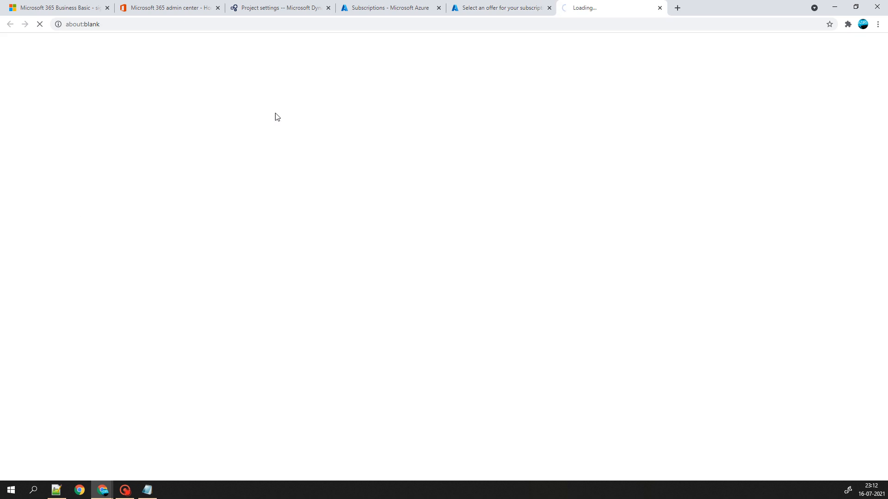
pyautogui.click(470, 6)
pyautogui.click(602, 10)
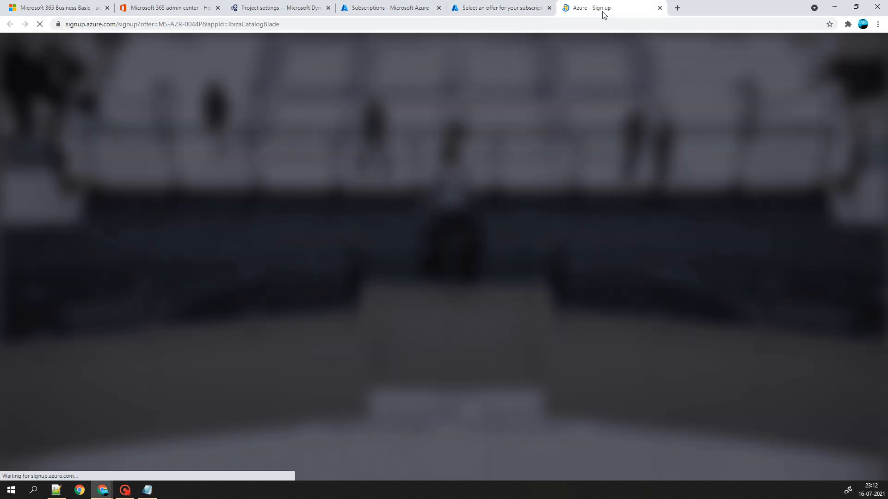
pyautogui.click(526, 11)
pyautogui.click(601, 8)
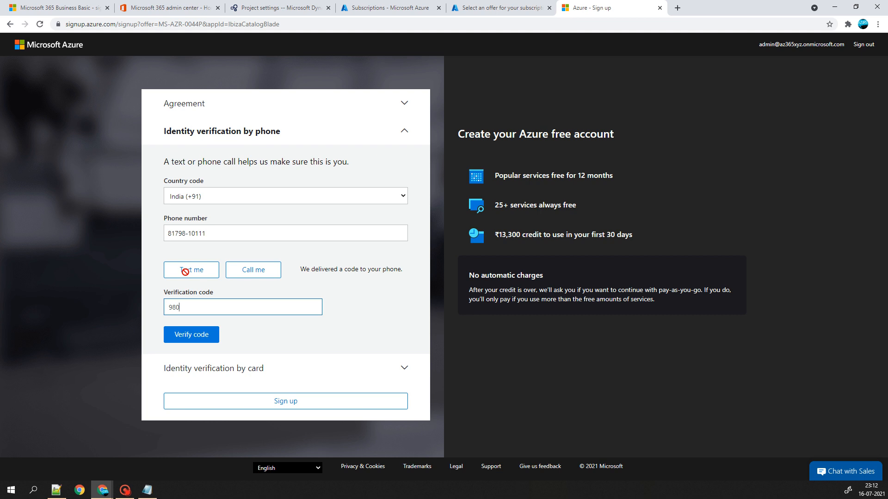
# - Enter the phone verification code, submit the free account sign-up, and send satisfied feedback
pyautogui.write('957')
pyautogui.click(194, 334)
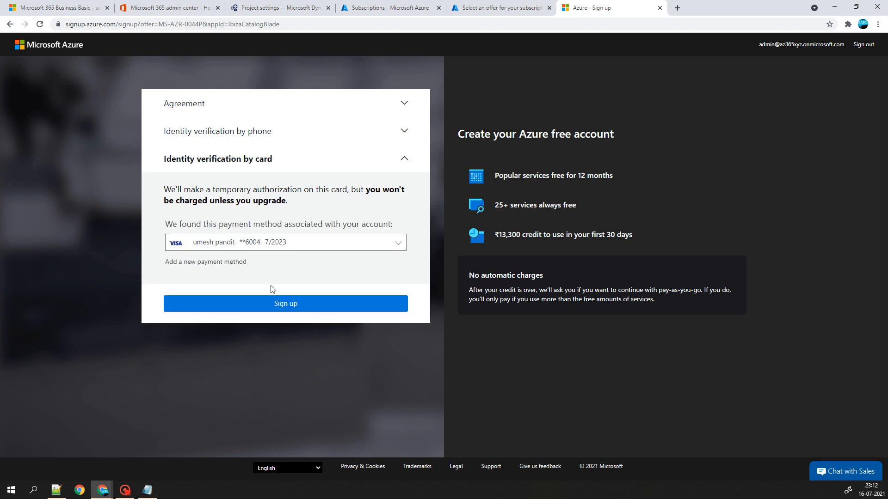
pyautogui.click(269, 306)
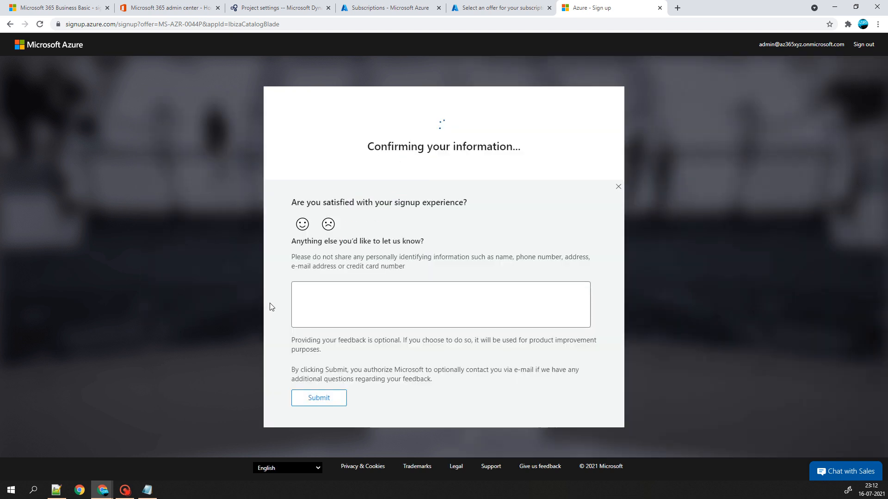
pyautogui.click(302, 224)
pyautogui.click(310, 398)
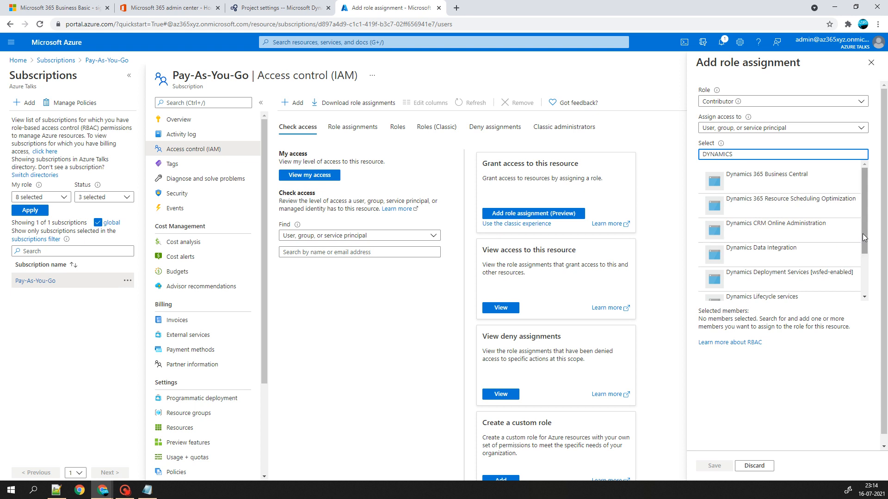
# - Save Dynamics Deployment Services as Contributor on Pay-As-You-Go, then return to LCS project settings
pyautogui.scroll(-1, 862, 234)
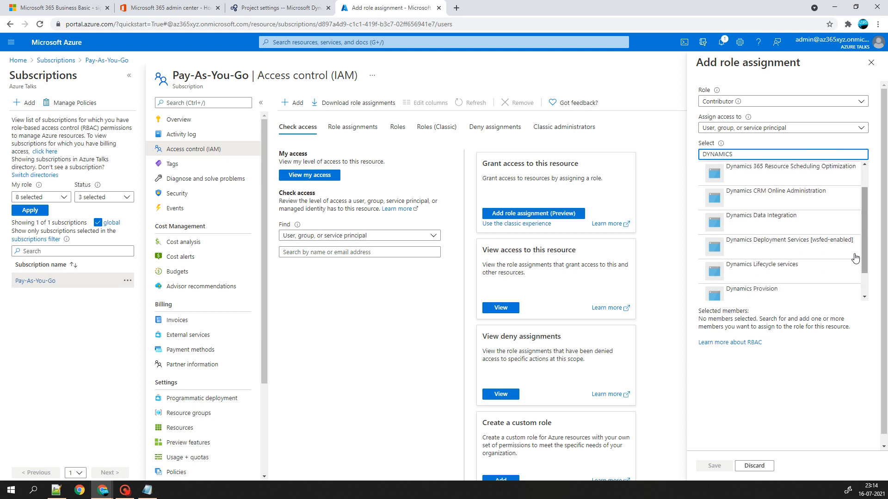
pyautogui.click(855, 258)
pyautogui.click(716, 466)
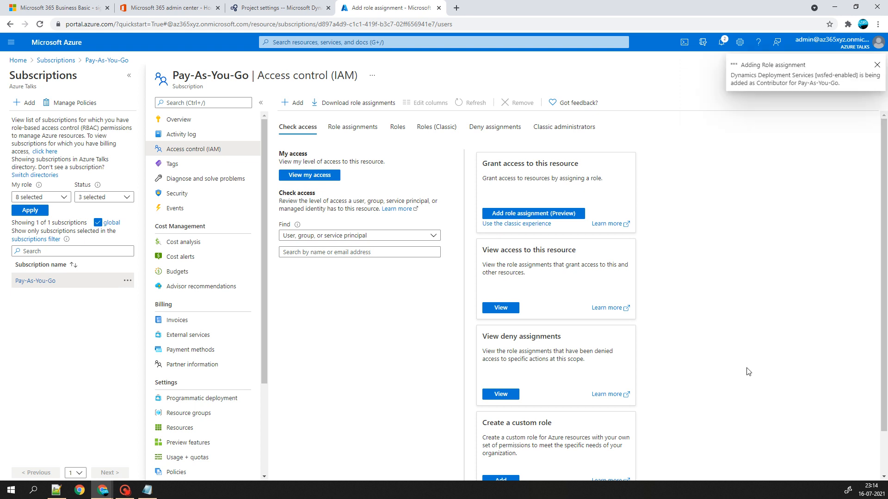
pyautogui.click(249, 7)
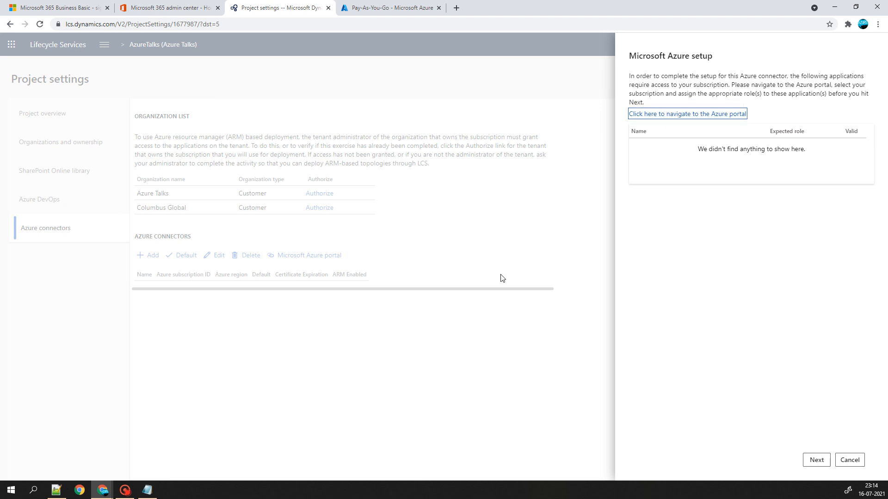
# - Cancel the old setup and add ARM-enabled connector 'AZURETALKS' with the pasted subscription ID
pyautogui.click(850, 460)
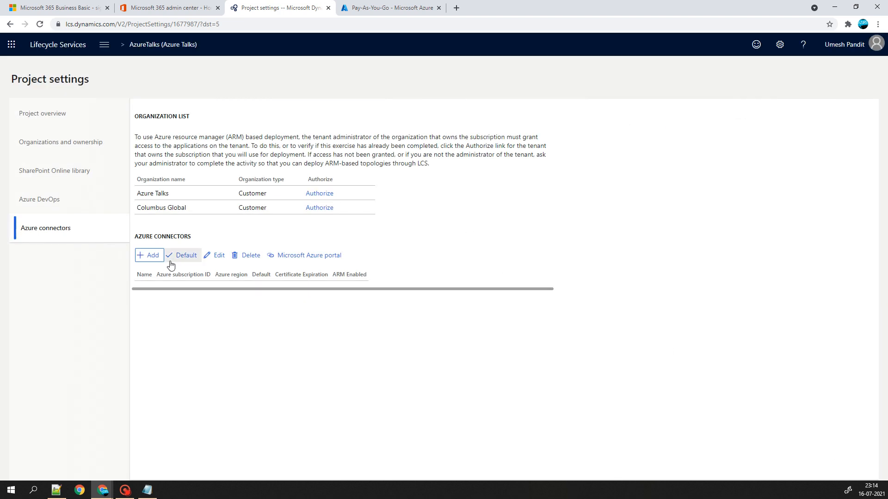
pyautogui.click(392, 8)
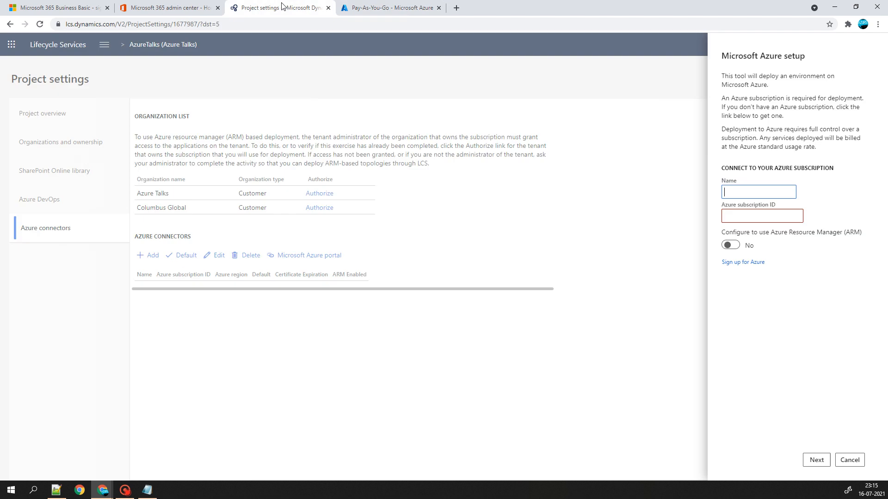
pyautogui.write('AZ')
pyautogui.press('BackSpace')
pyautogui.press('BackSpace')
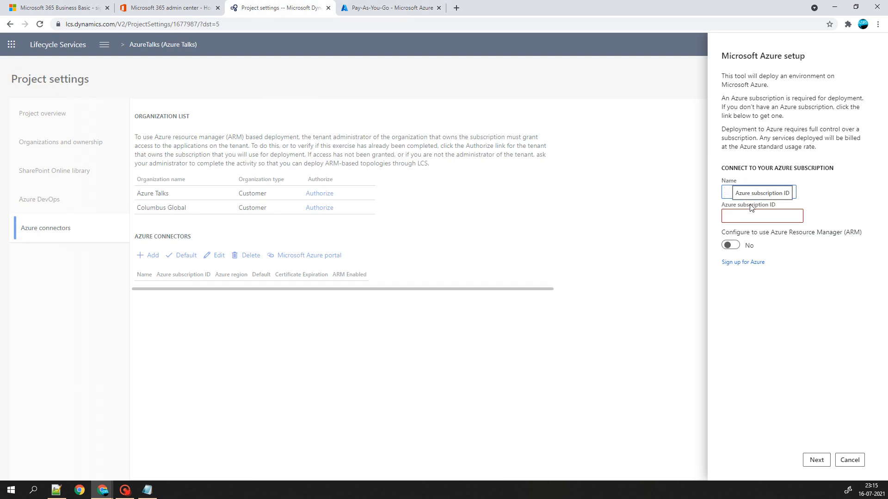
pyautogui.write('AZURETALKS')
pyautogui.click(777, 215)
pyautogui.write('Z')
pyautogui.hotkey('ctrl', 'v')
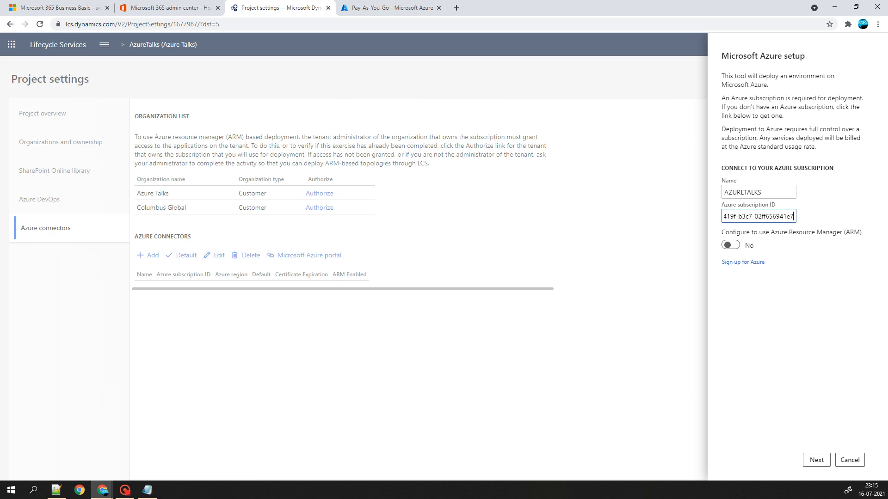
pyautogui.click(731, 245)
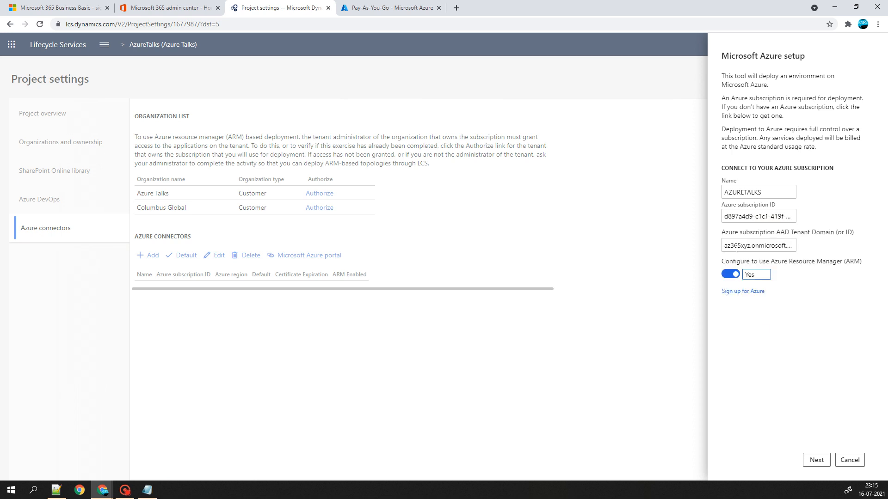
pyautogui.click(817, 460)
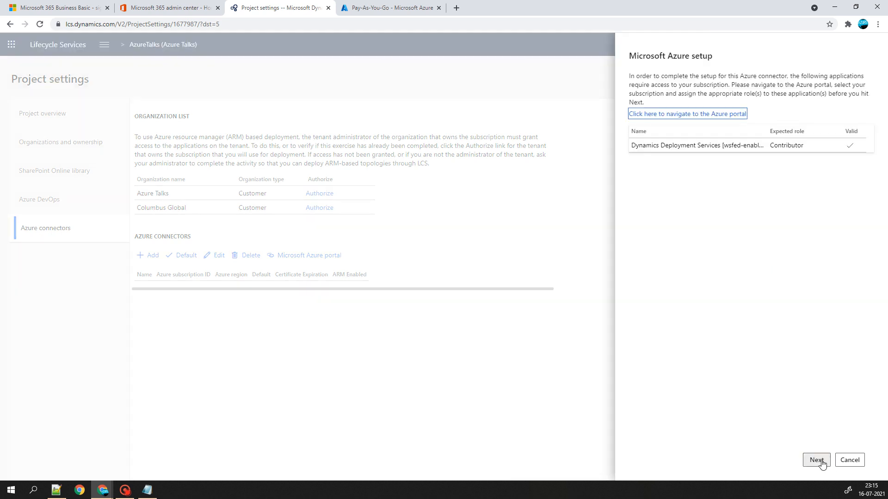
# - Advance to authorization, then download and keep the management certificate .cer file
pyautogui.click(817, 460)
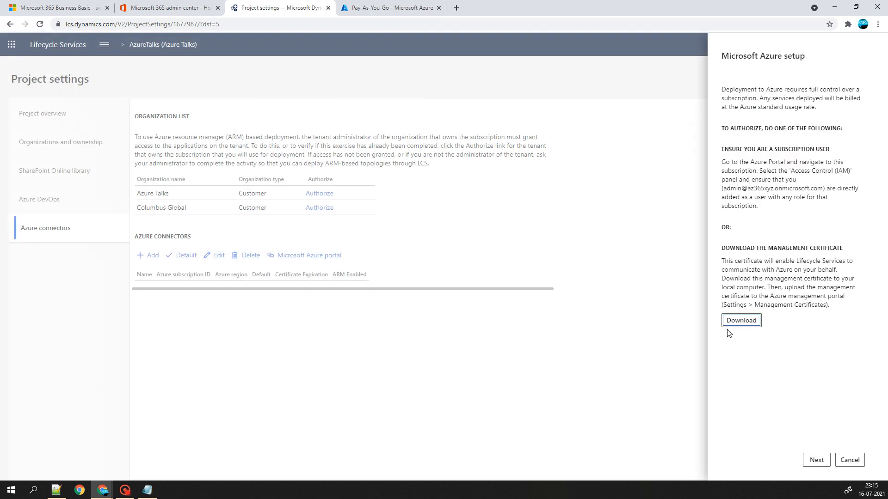
pyautogui.click(738, 322)
pyautogui.click(814, 461)
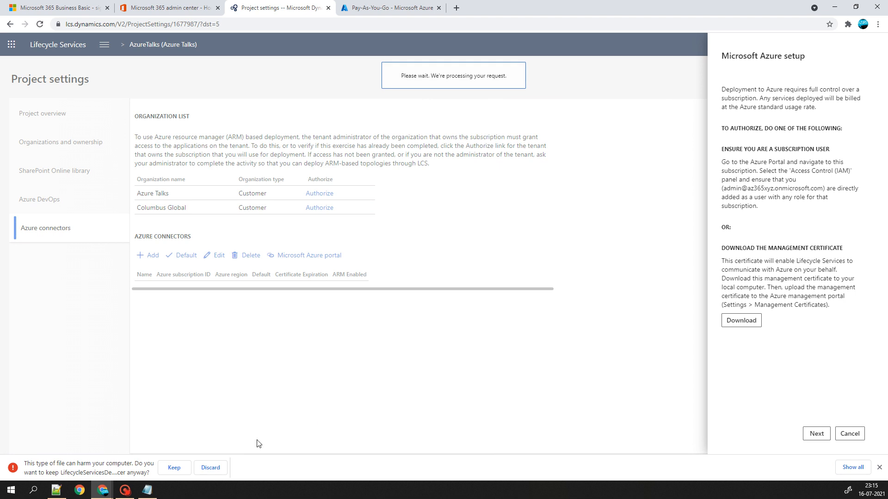
pyautogui.click(176, 470)
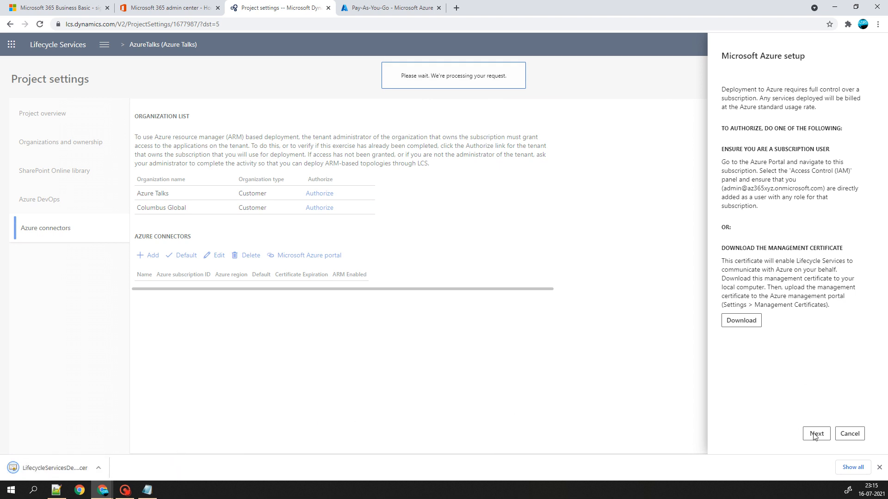
pyautogui.click(880, 468)
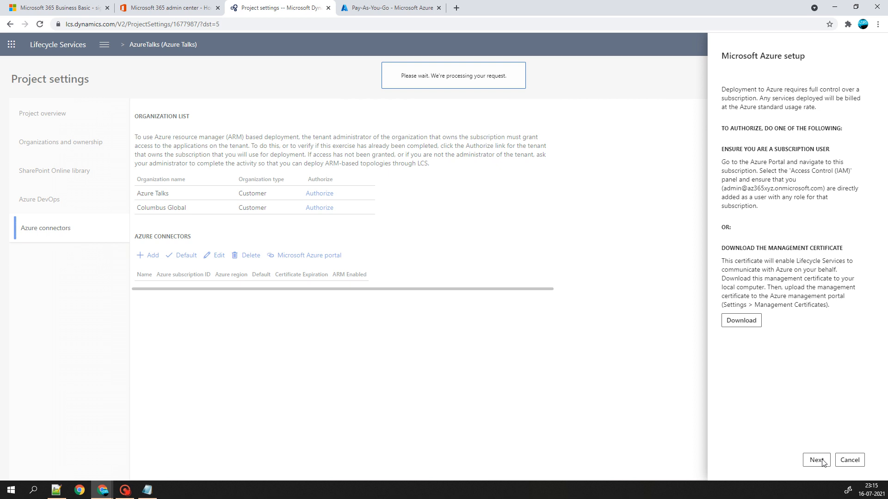
# - Dismiss the authorization failure message and retry the authorization step
pyautogui.click(392, 7)
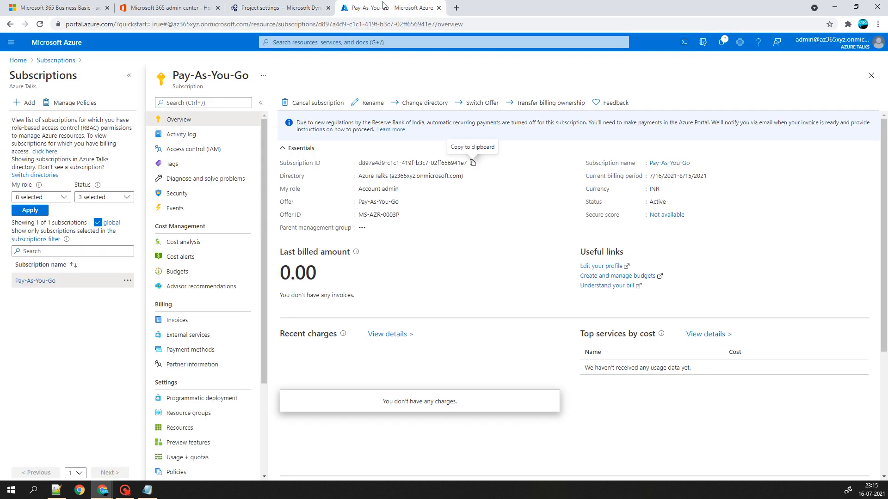
pyautogui.click(260, 4)
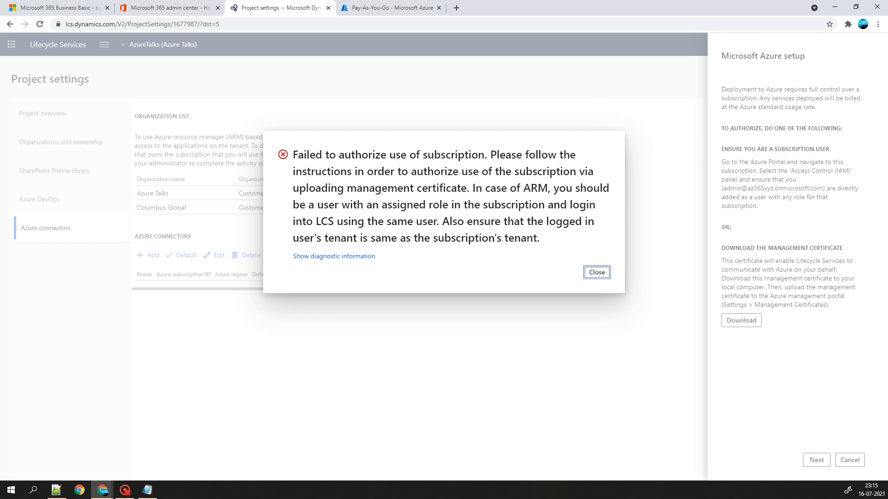
pyautogui.click(595, 273)
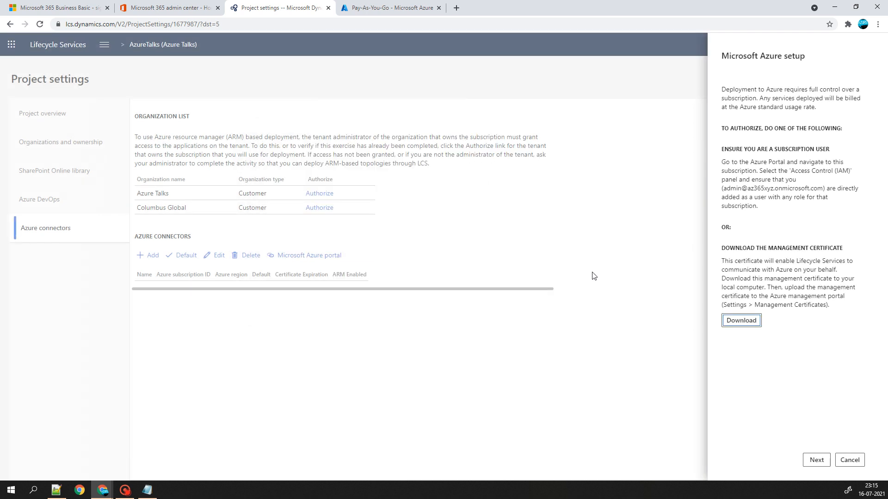
pyautogui.click(815, 460)
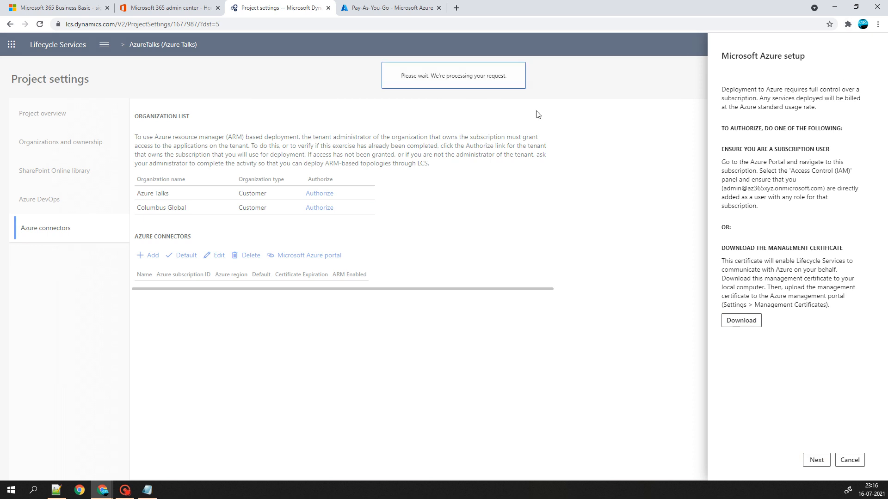
# - Duplicate the Lifecycle Services tab, close the Business Basic signup tab, and open Azure Management certificates
pyautogui.click(348, 4)
pyautogui.click(266, 8)
pyautogui.rightClick(266, 8)
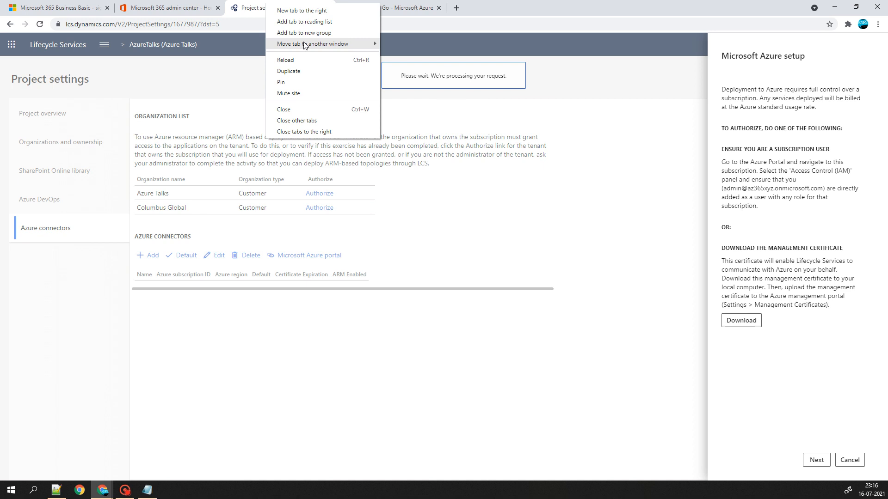
pyautogui.click(294, 71)
pyautogui.click(209, 9)
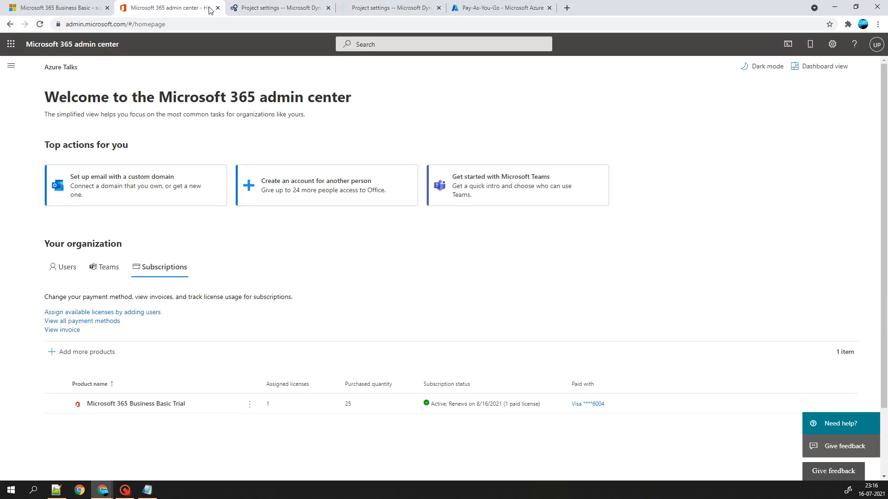
pyautogui.click(93, 7)
pyautogui.click(107, 7)
pyautogui.click(148, 9)
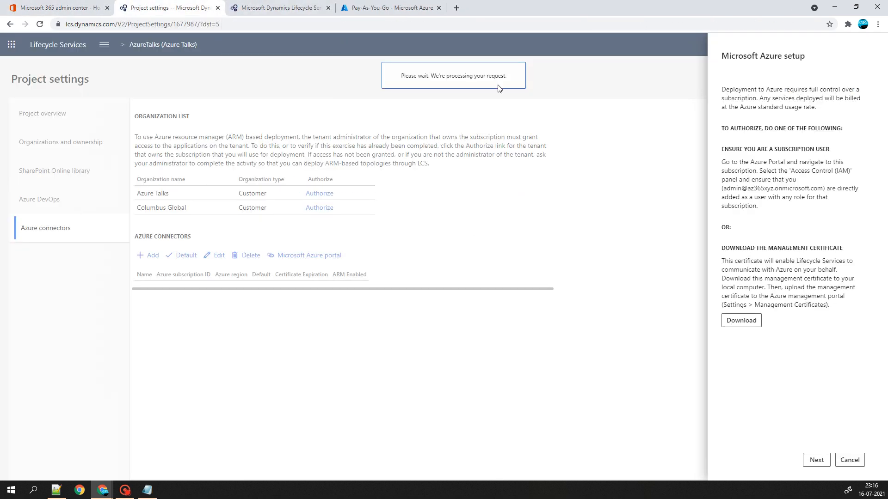
pyautogui.click(392, 8)
# - Upload LifecycleServicesDeployment (1) as a management certificate, refresh the list, and return to LCS connectors
pyautogui.click(296, 103)
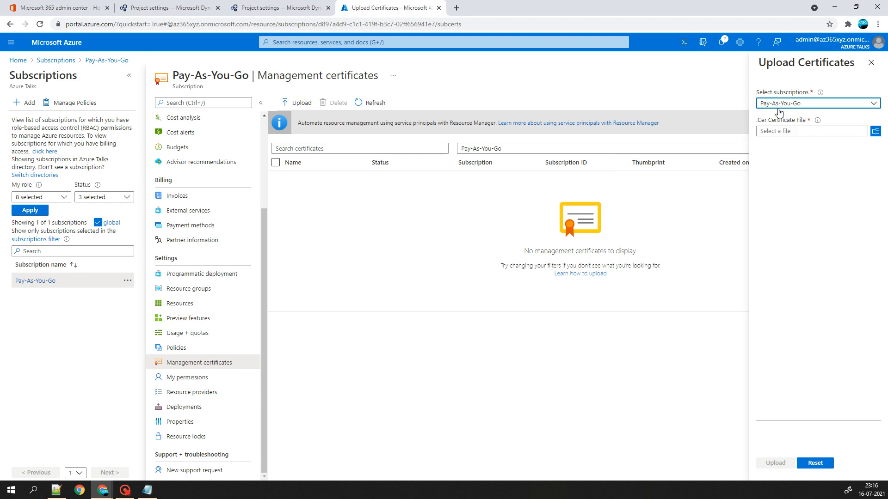
pyautogui.click(879, 133)
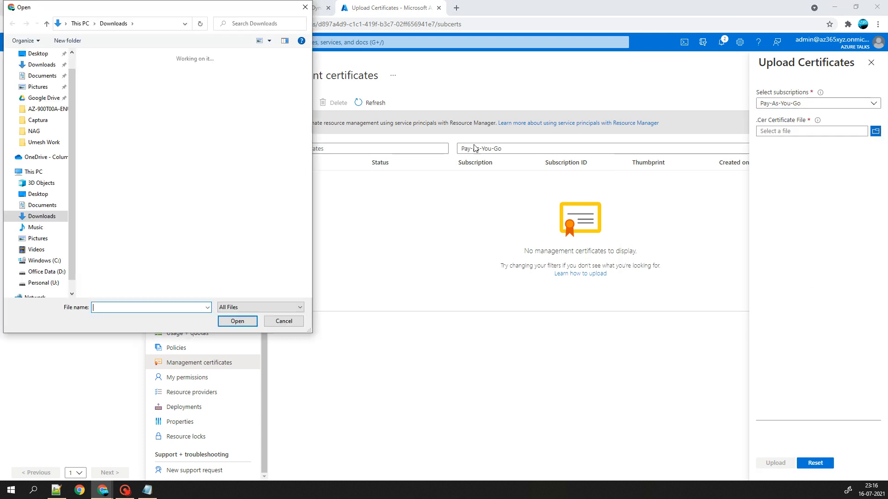
pyautogui.click(108, 92)
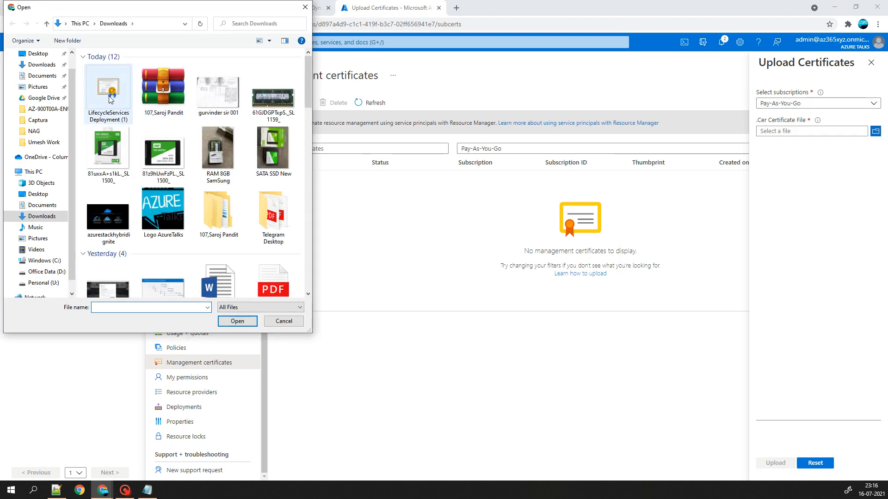
pyautogui.click(237, 321)
pyautogui.click(776, 463)
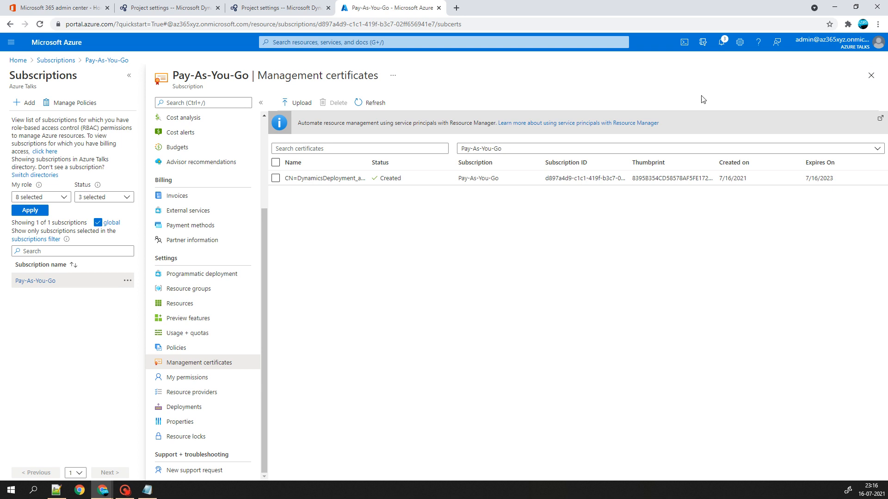
pyautogui.click(360, 99)
pyautogui.click(278, 8)
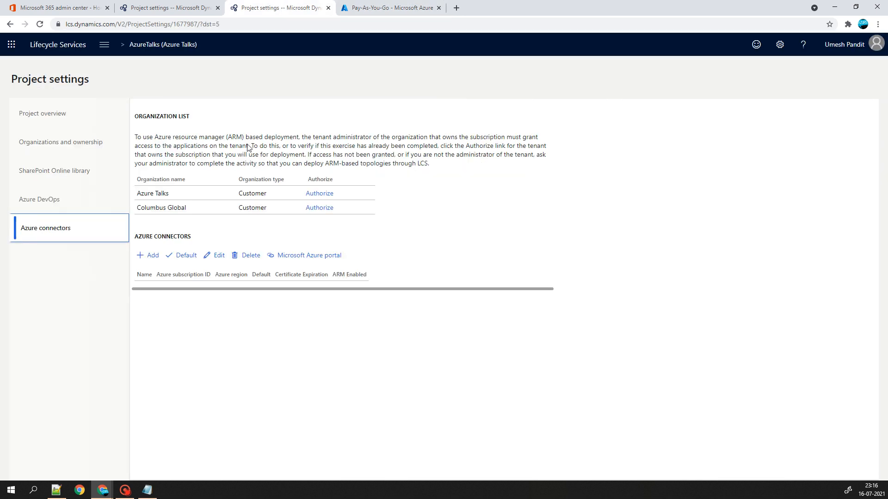
# - Reload Lifecycle Services, dismiss the authorization failure message and close the duplicate tab
pyautogui.click(40, 24)
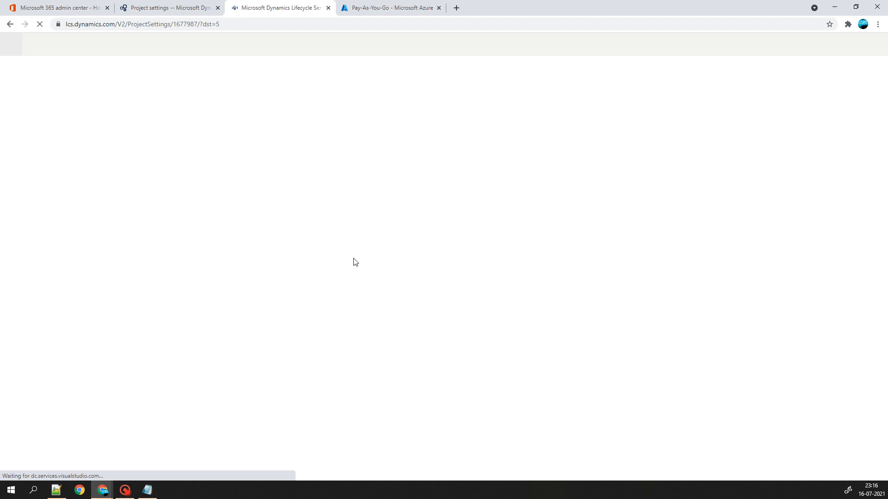
pyautogui.click(377, 5)
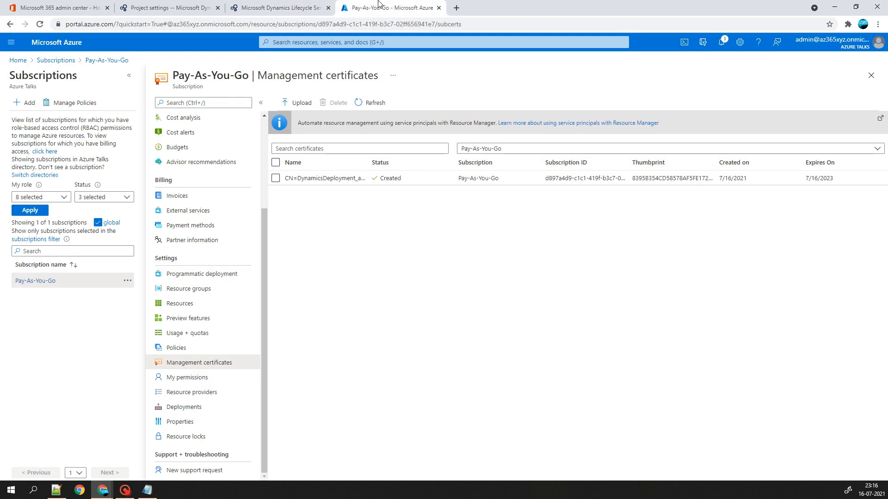
pyautogui.click(205, 6)
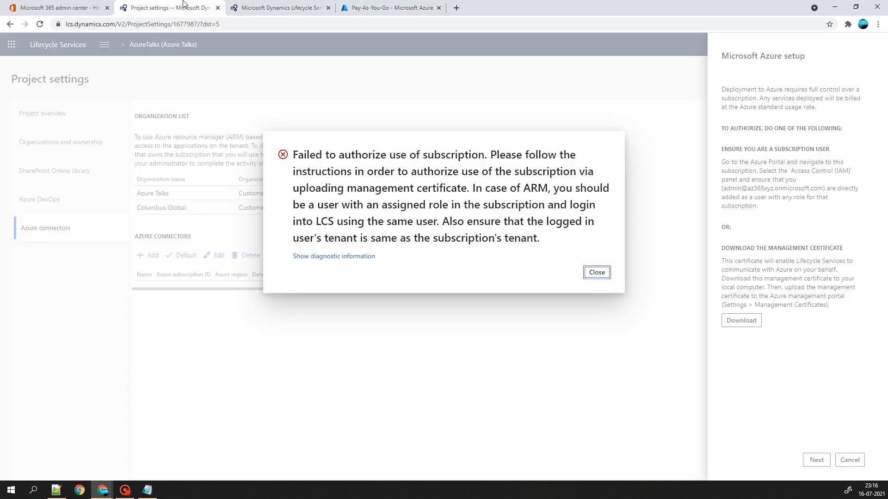
pyautogui.click(597, 272)
pyautogui.click(234, 8)
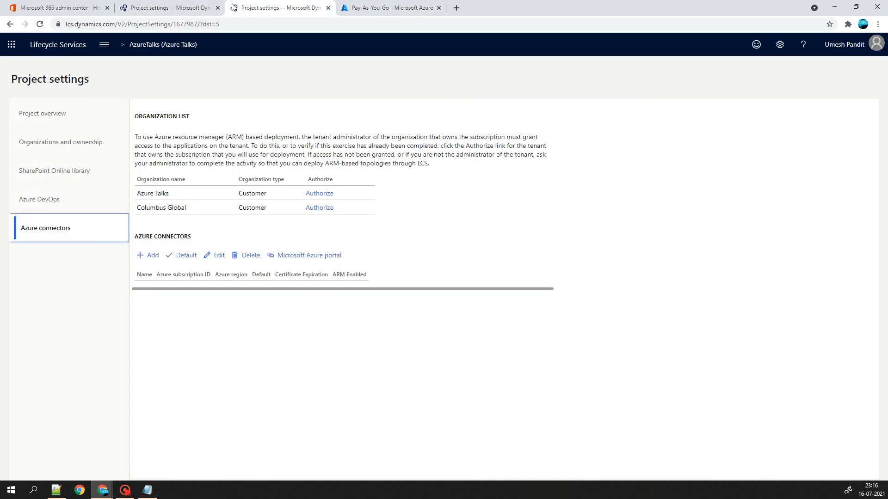
pyautogui.click(217, 8)
# - Add an Azure connector named AZURETALKS with the pasted subscription ID and ARM deployment enabled
pyautogui.click(148, 255)
pyautogui.write('AZURETA')
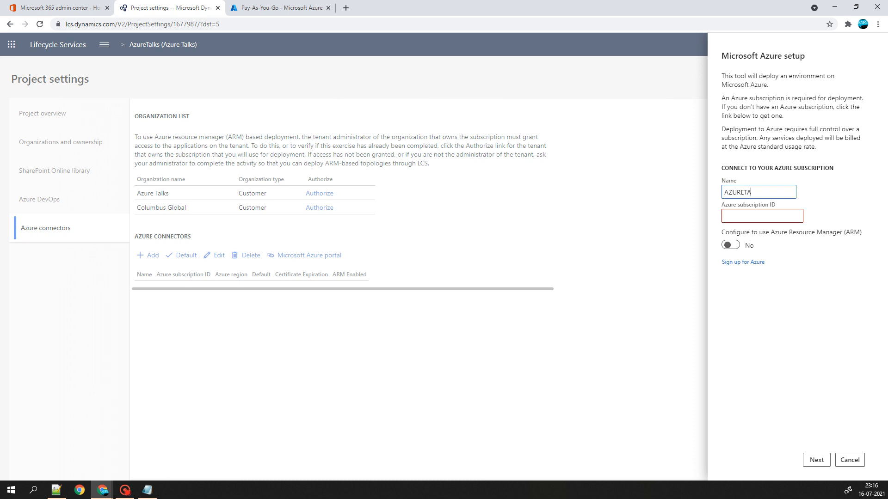
pyautogui.write('LKS')
pyautogui.press('Tab')
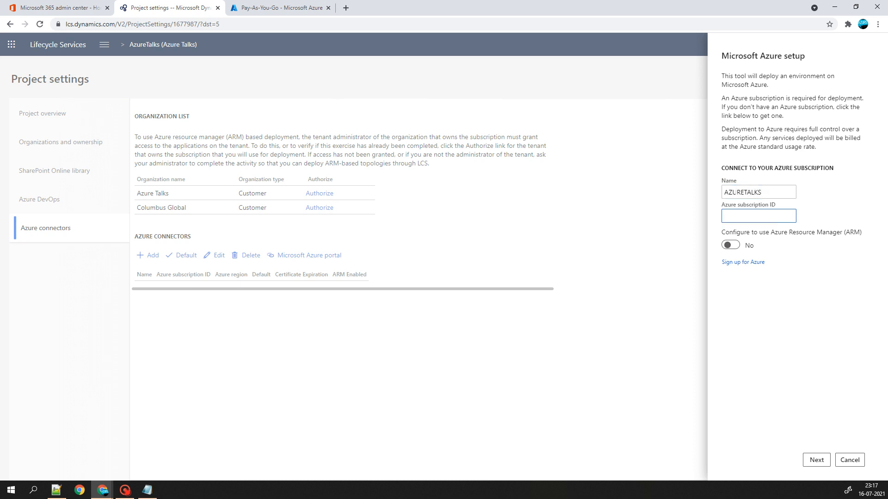
pyautogui.hotkey('ctrl', 'v')
pyautogui.click(734, 246)
pyautogui.click(816, 460)
# - Set the connector's Azure region to East US and create the connector
pyautogui.click(759, 133)
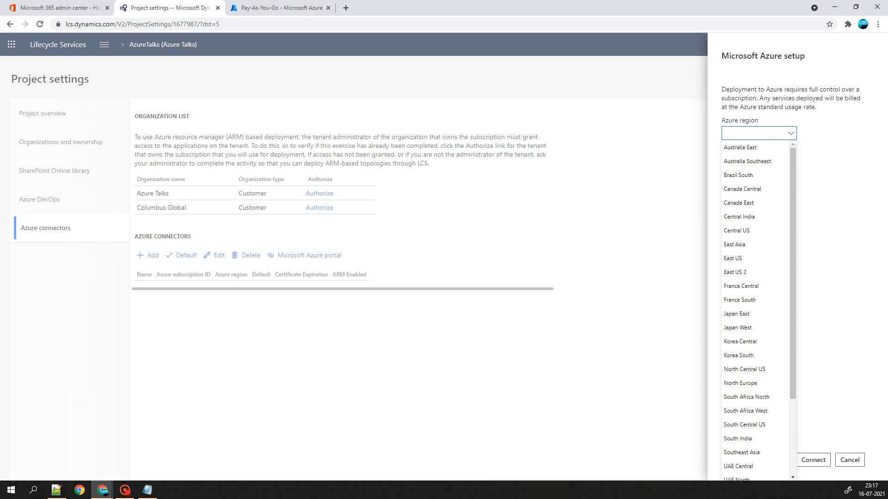
pyautogui.click(742, 219)
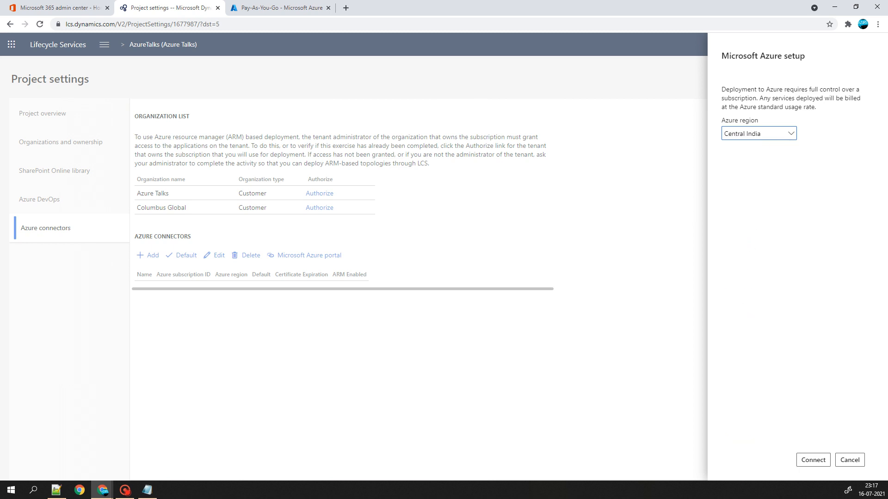
pyautogui.click(790, 134)
pyautogui.click(742, 258)
pyautogui.click(814, 458)
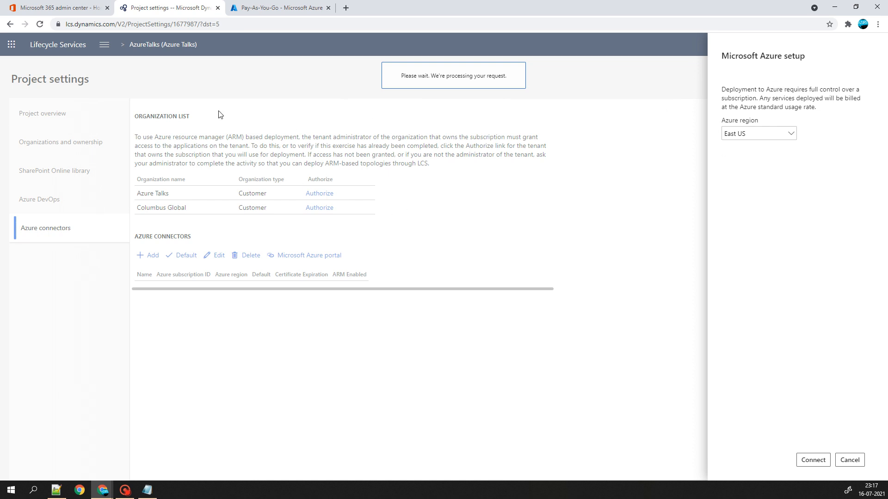
pyautogui.click(104, 44)
# - Visit and reload the Cloud-hosted environments page, then return to the AzureTalks project overview
pyautogui.click(121, 83)
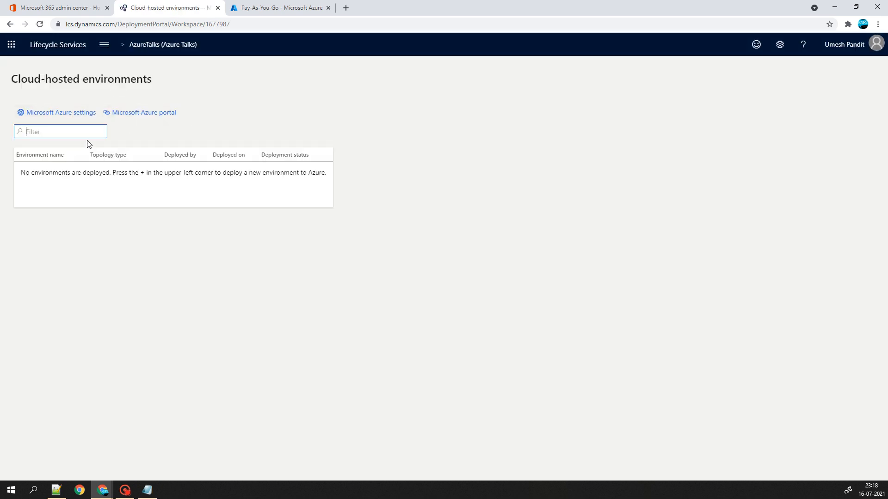
pyautogui.click(110, 49)
pyautogui.click(121, 83)
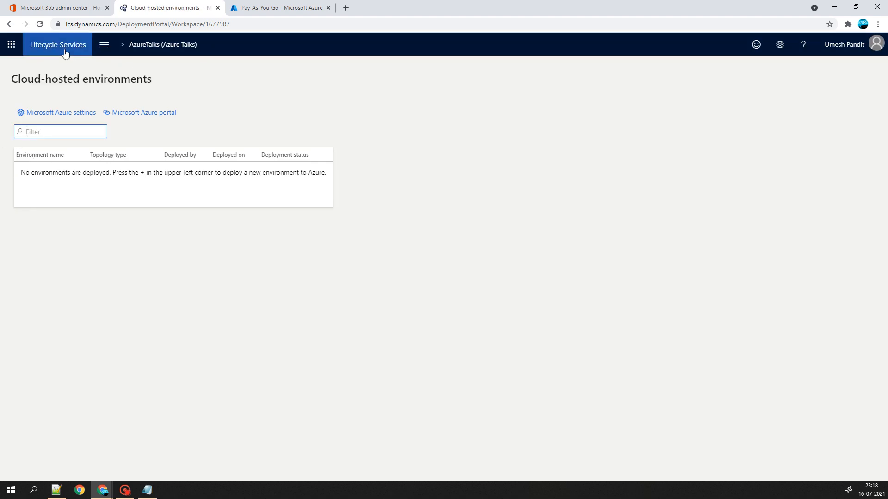
pyautogui.click(44, 25)
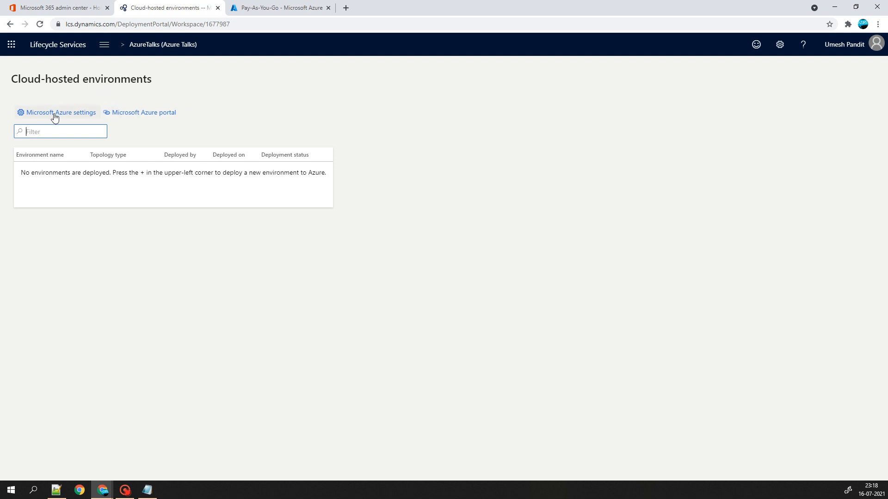
pyautogui.click(152, 47)
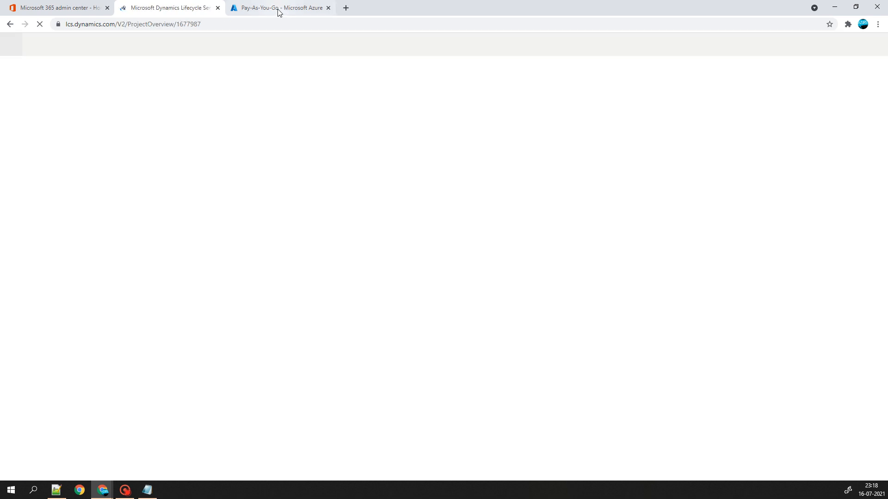
# - Check the subscription's management certificates in Azure, then reload and go to the Lifecycle Services home page
pyautogui.click(277, 10)
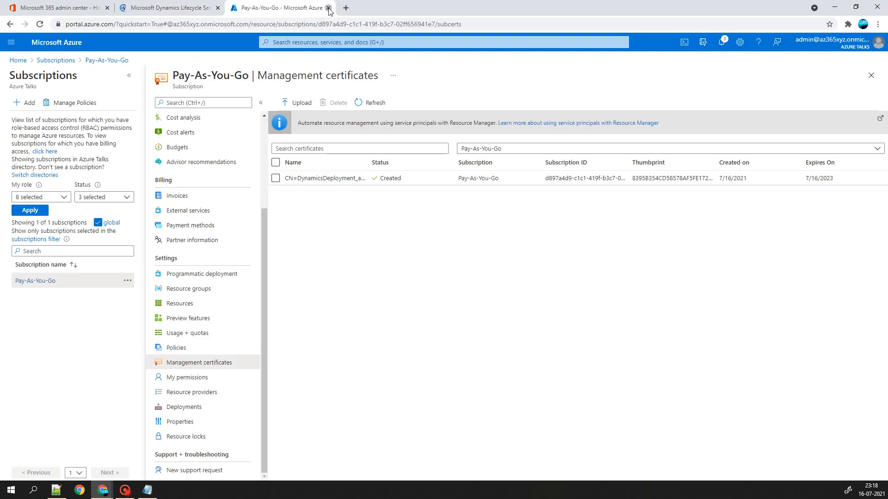
pyautogui.click(180, 10)
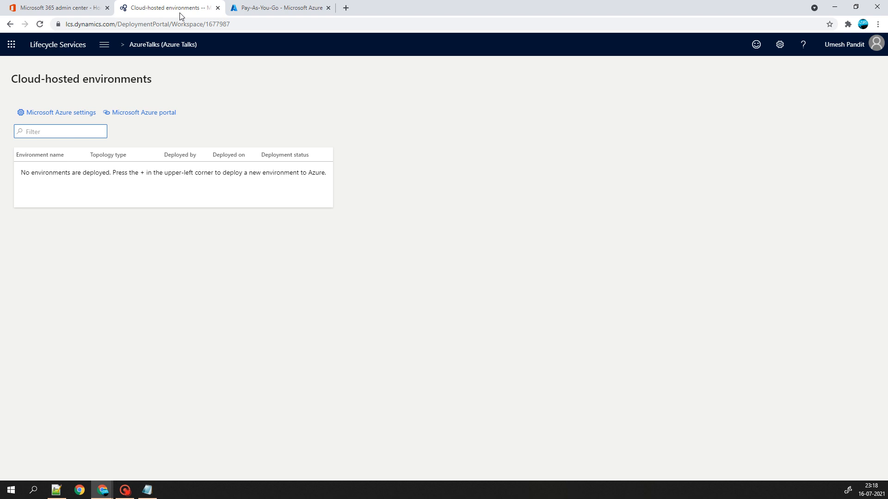
pyautogui.click(41, 27)
pyautogui.click(46, 46)
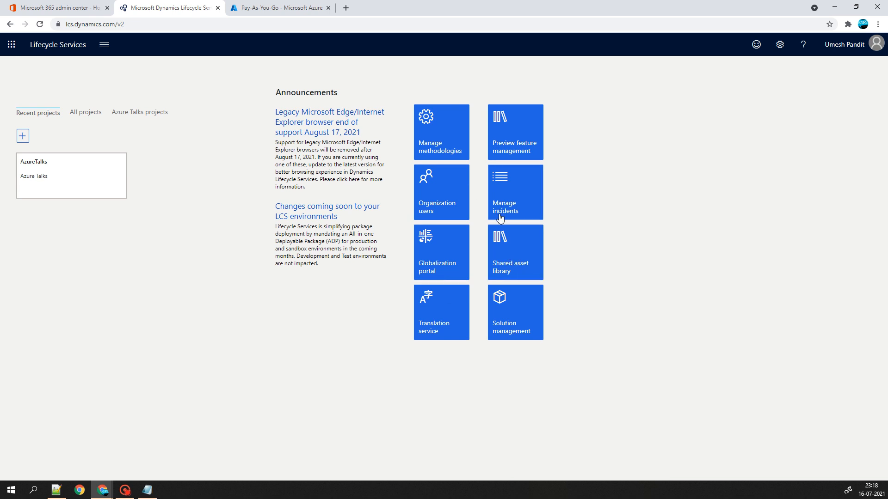
# - Review the AzureTalks project settings for Azure DevOps, SharePoint Online and organization ownership, then go back to the overview
pyautogui.click(52, 170)
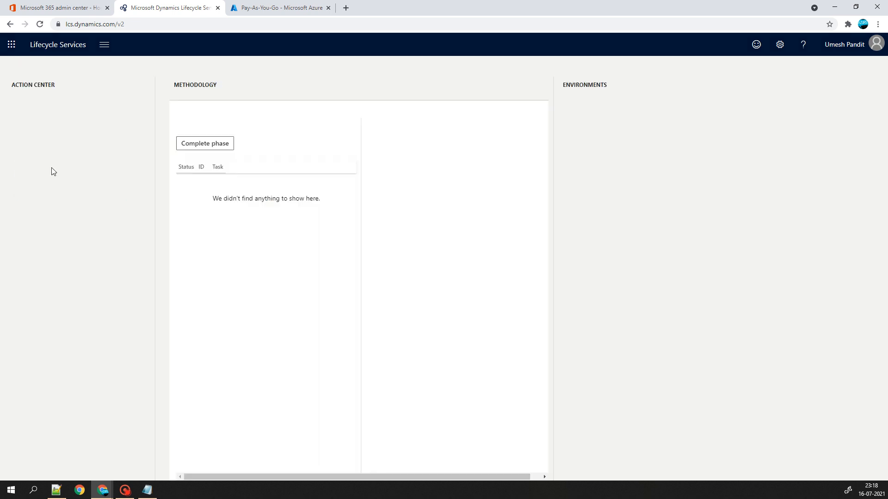
pyautogui.click(104, 44)
pyautogui.click(72, 117)
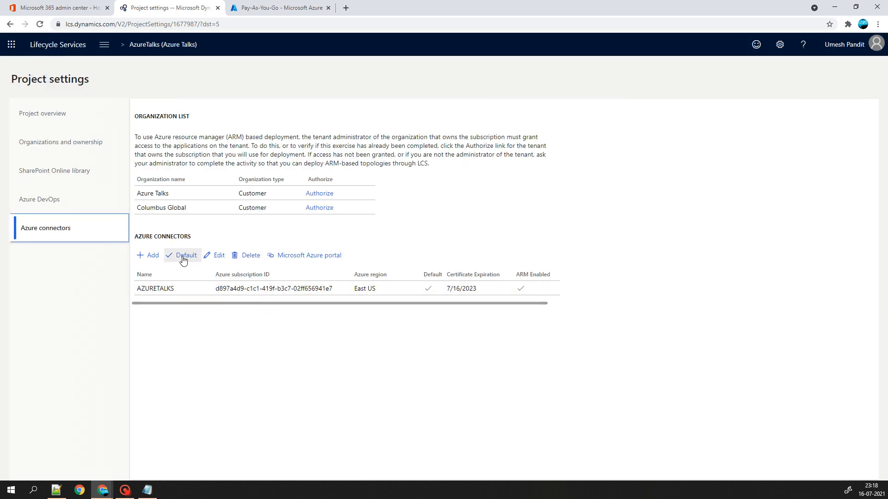
pyautogui.click(55, 206)
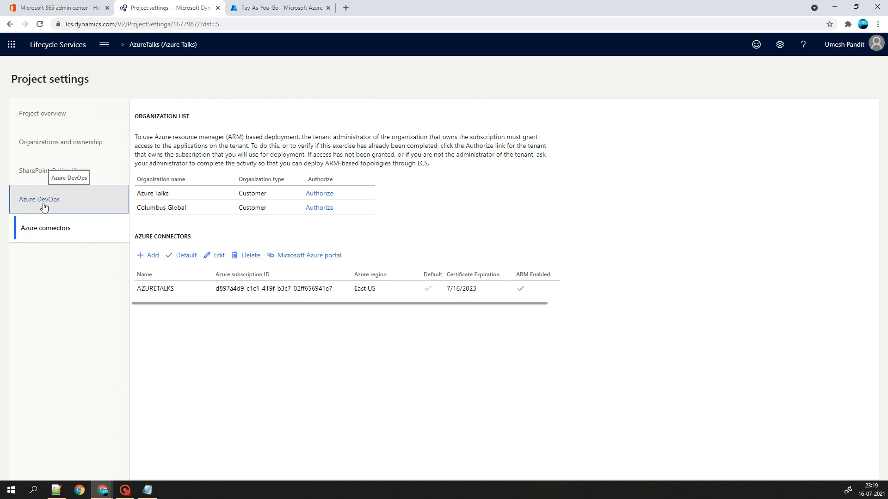
pyautogui.click(43, 180)
pyautogui.click(46, 151)
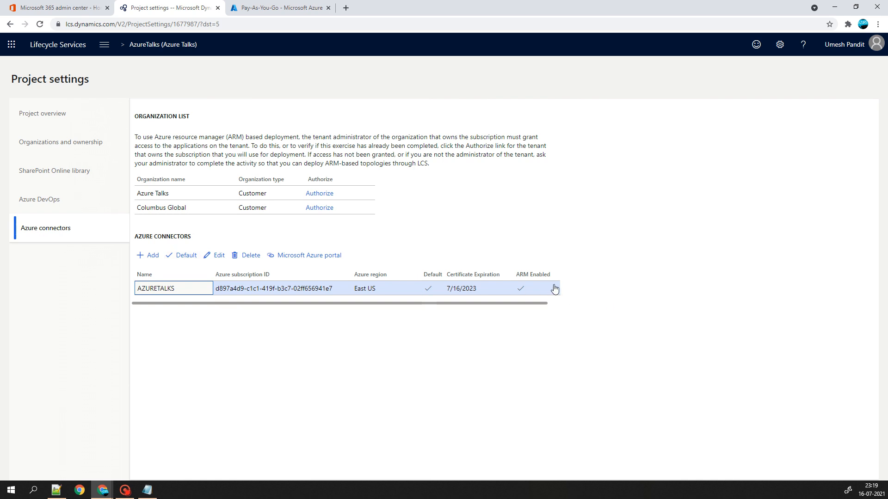
pyautogui.click(155, 46)
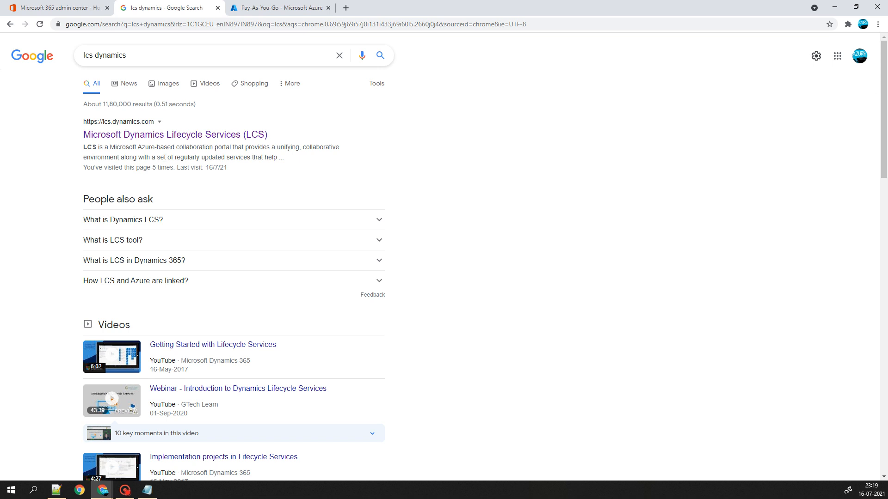
# - Open LCS from the search result, sign out at the no-access error, and sign in as admin
pyautogui.click(162, 134)
pyautogui.click(287, 6)
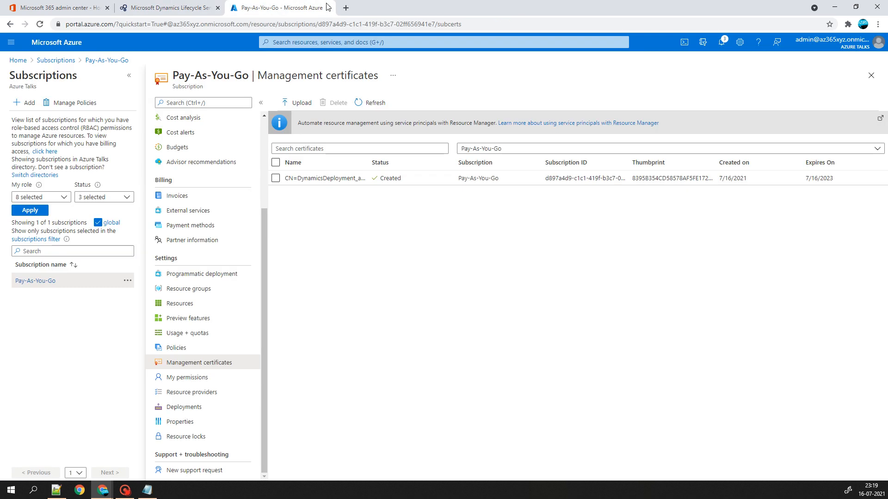
pyautogui.click(185, 8)
pyautogui.click(270, 213)
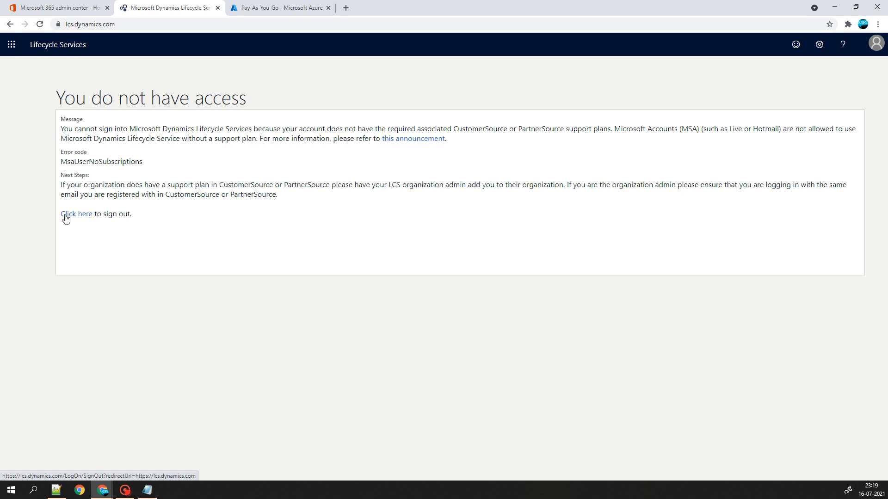
pyautogui.click(66, 216)
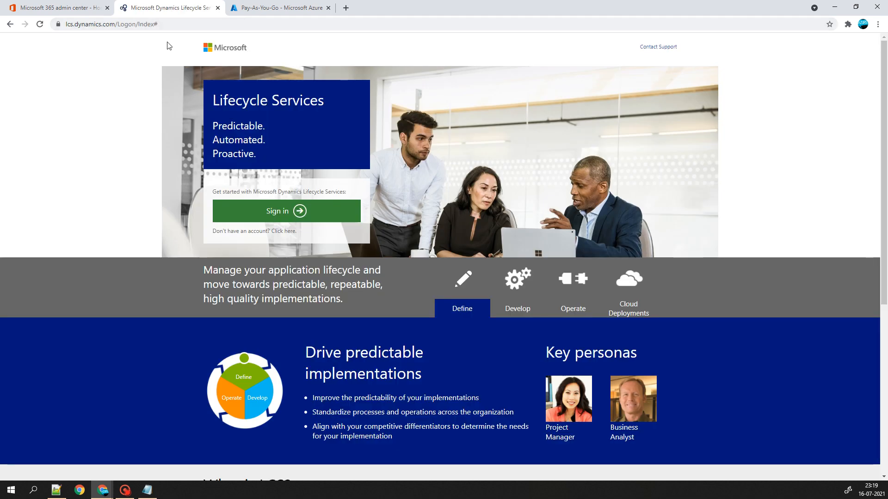
pyautogui.click(273, 216)
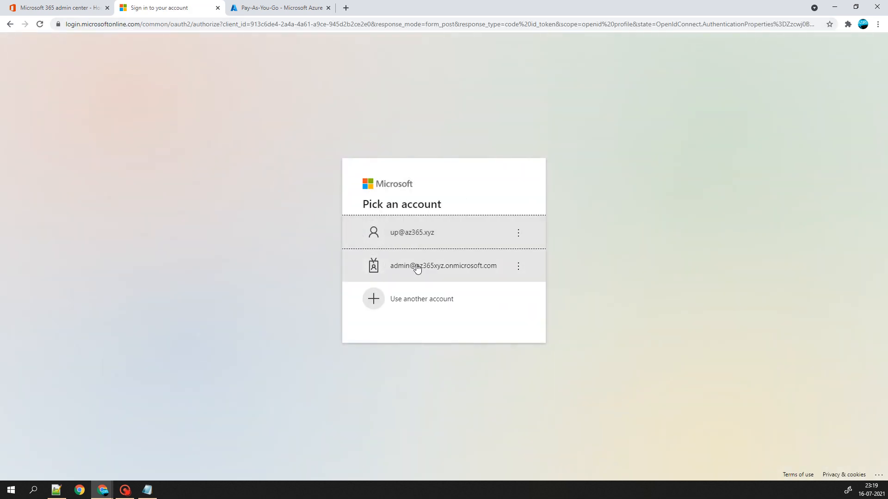
pyautogui.click(417, 267)
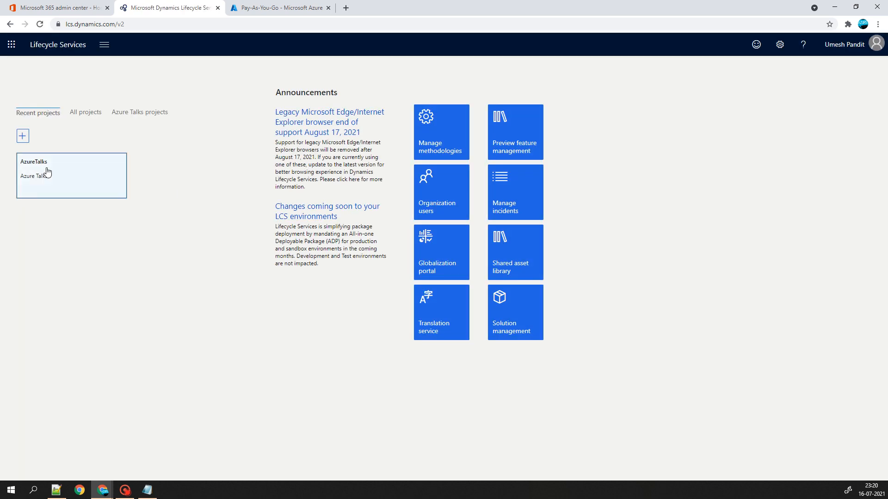
# - From the AzureTalks project's Cloud-hosted environments page, begin adding a new environment
pyautogui.click(48, 171)
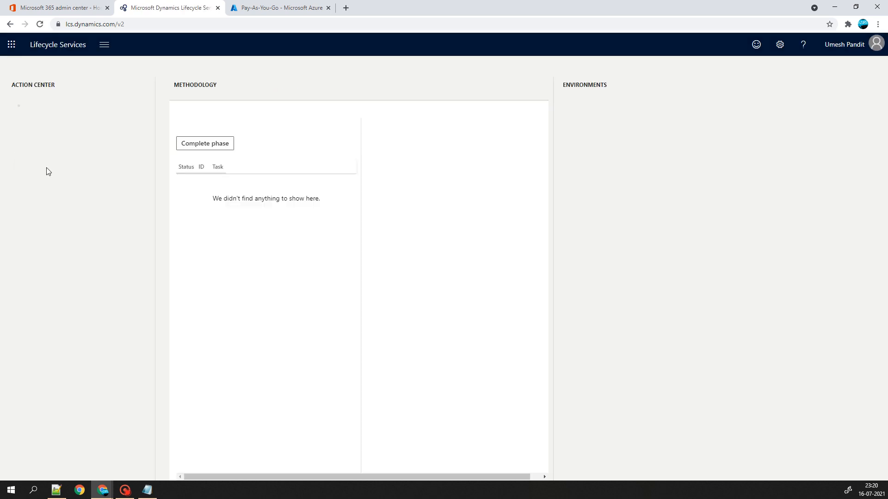
pyautogui.click(104, 45)
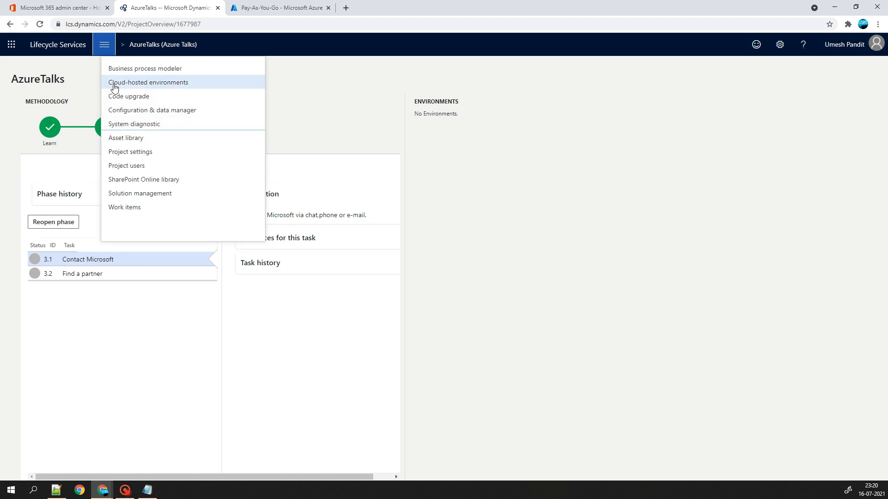
pyautogui.click(135, 82)
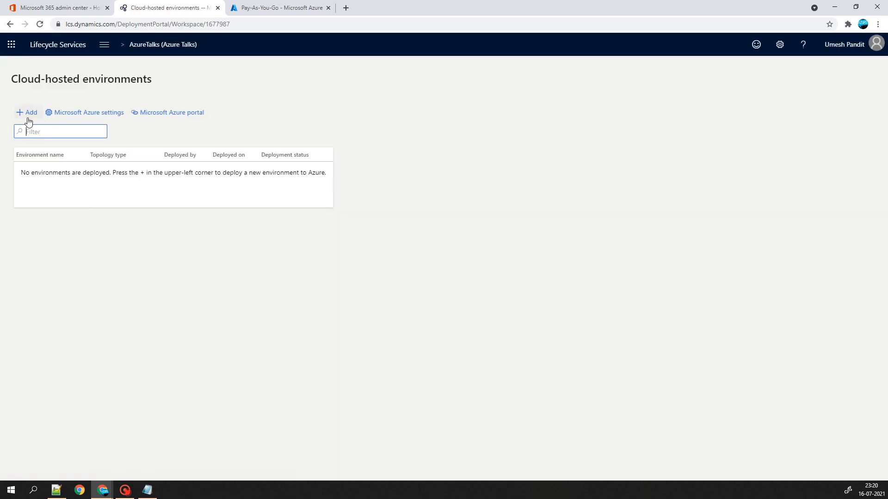
pyautogui.click(28, 120)
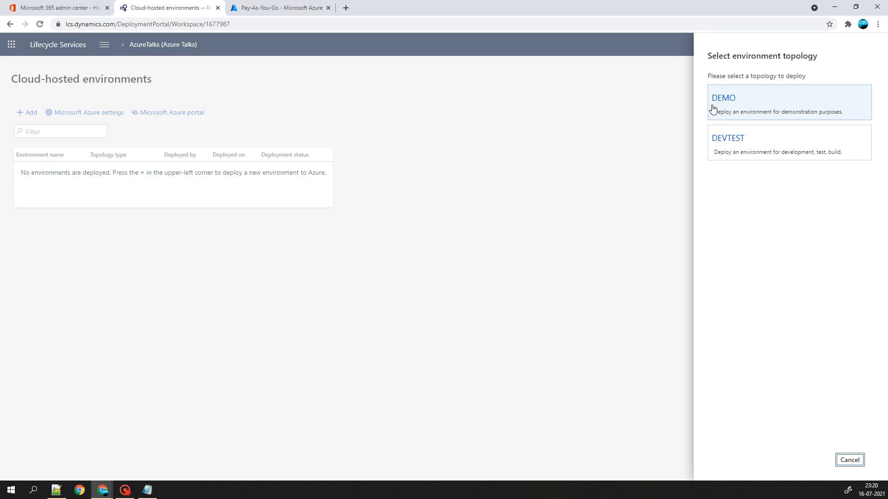
# - Choose the DEVTEST topology and name the environment azuretalksvm
pyautogui.click(729, 137)
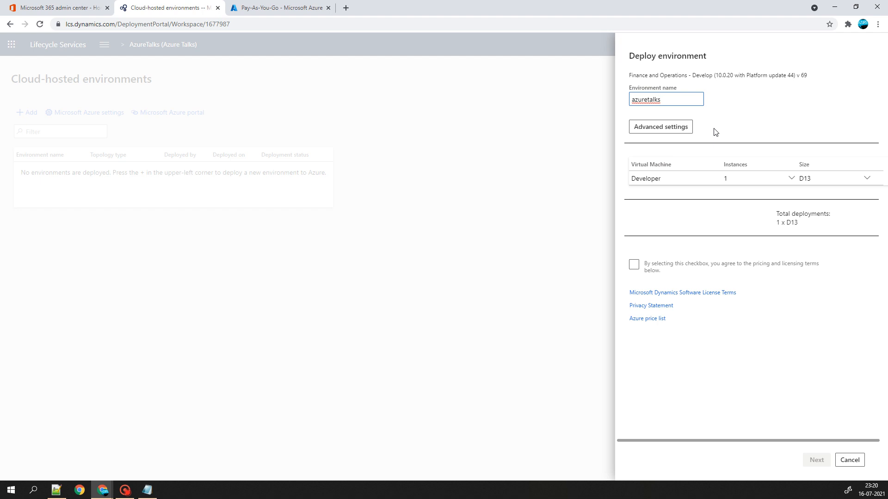
pyautogui.write('vm1')
pyautogui.hotkey('ctrl', 'a')
# - Review advanced settings: supported version, Visual Studio, SQL database and dataset, disks, VM names and publishing
pyautogui.click(672, 129)
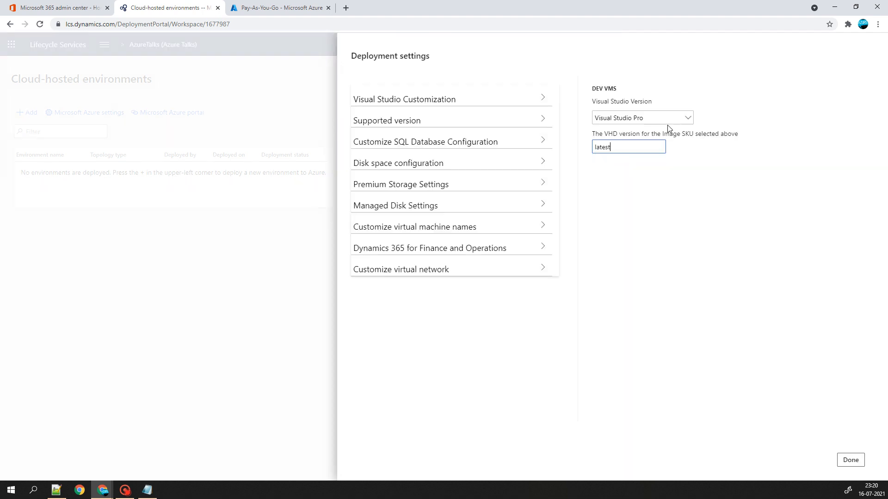
pyautogui.click(446, 112)
pyautogui.click(448, 99)
pyautogui.click(497, 139)
pyautogui.click(526, 154)
pyautogui.click(476, 147)
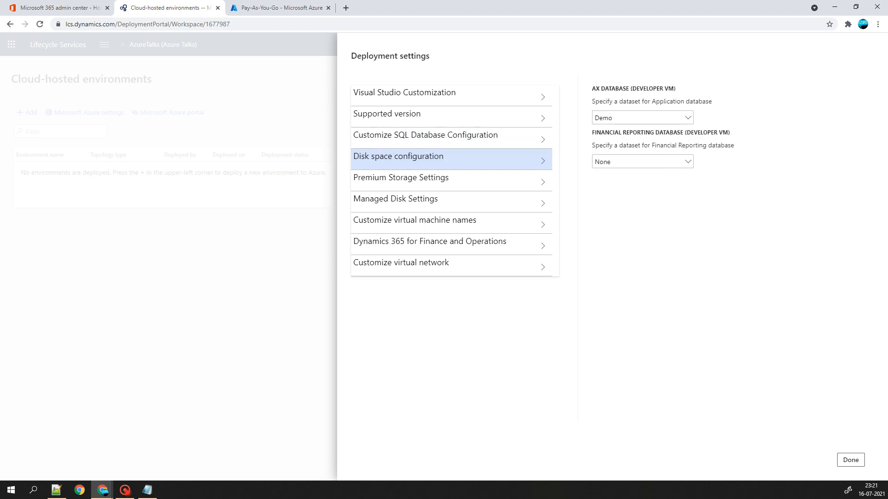
pyautogui.click(542, 159)
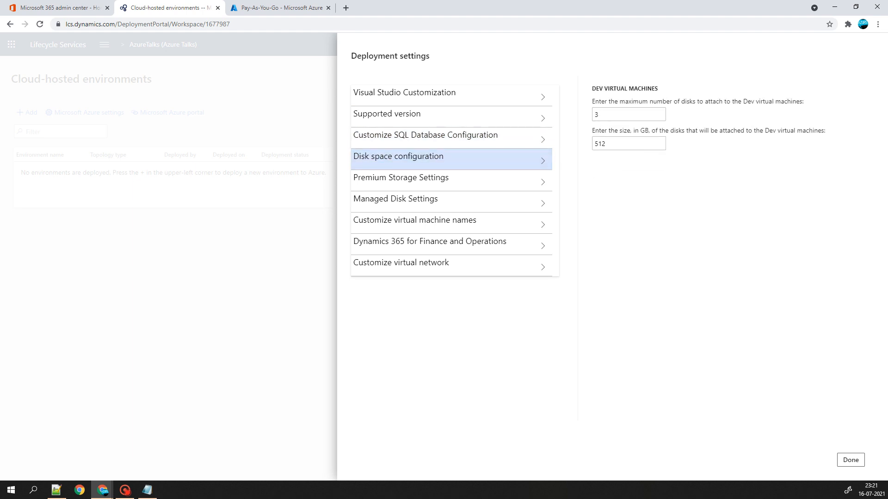
pyautogui.click(521, 223)
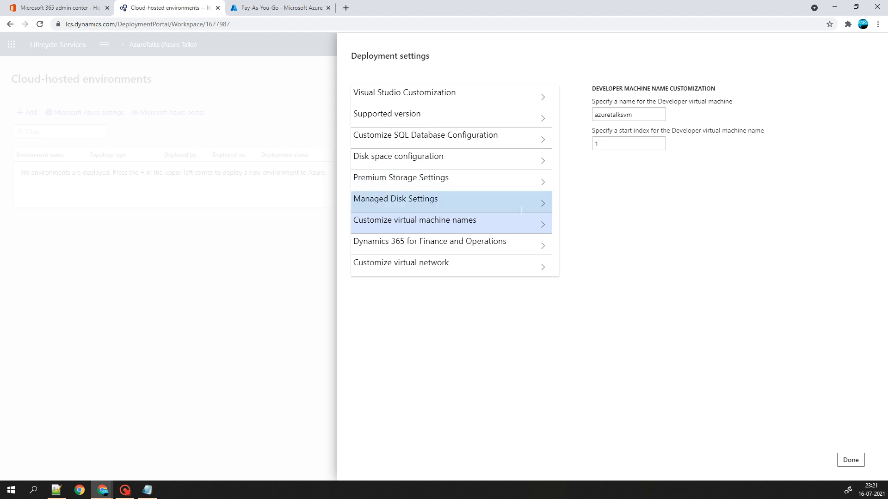
pyautogui.click(457, 242)
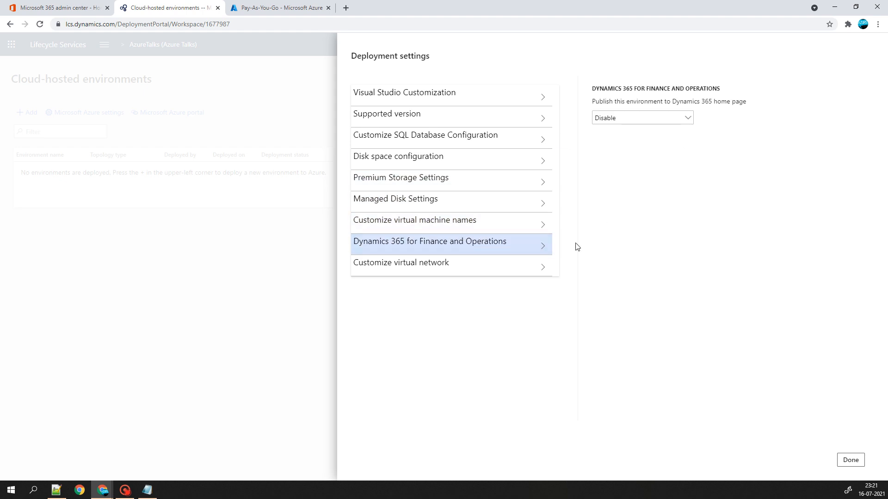